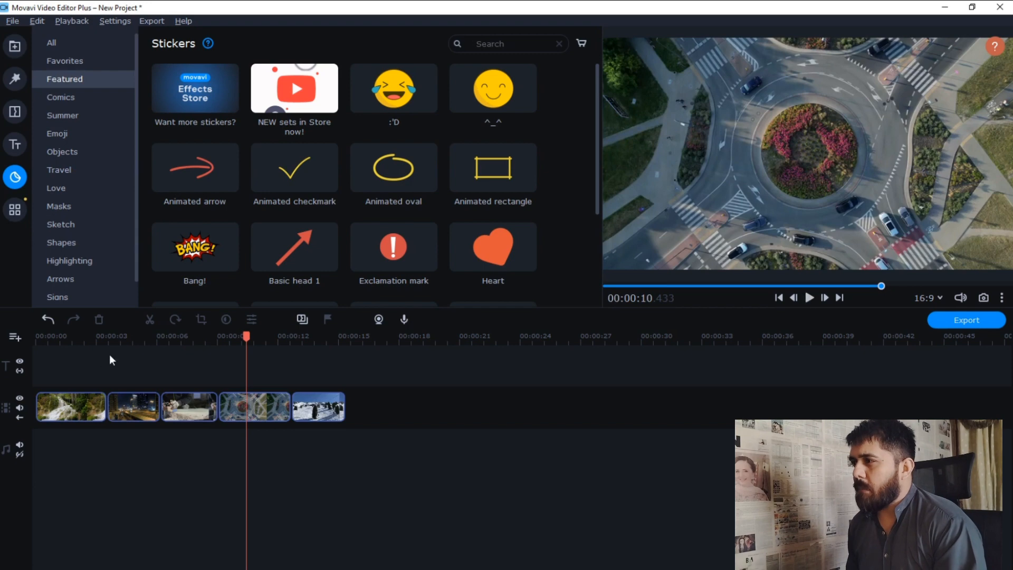
# Add the Glass mosaic filter to the favorites and display the favorite filters
pyautogui.click(16, 80)
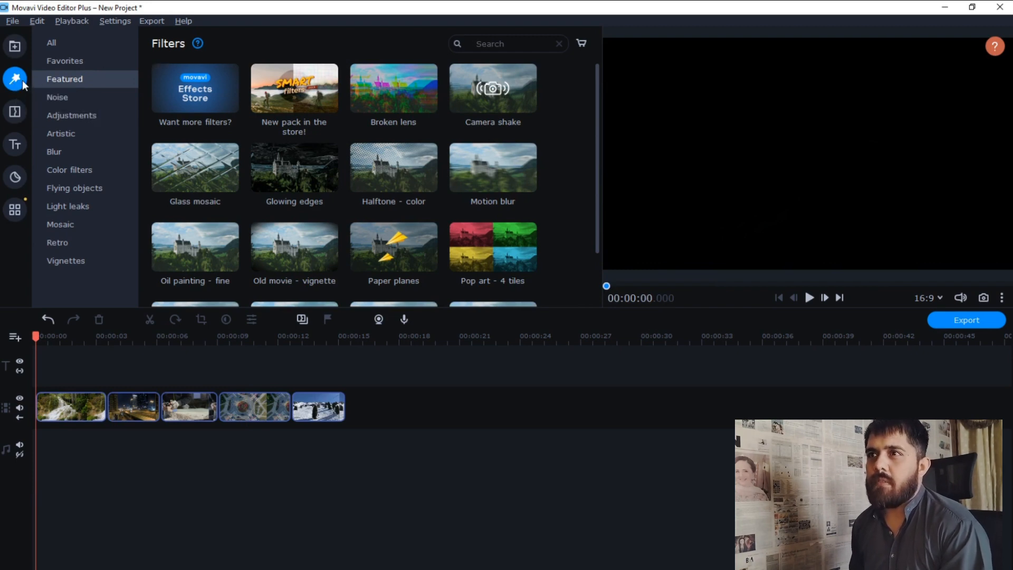
pyautogui.scroll(-2, 315, 173)
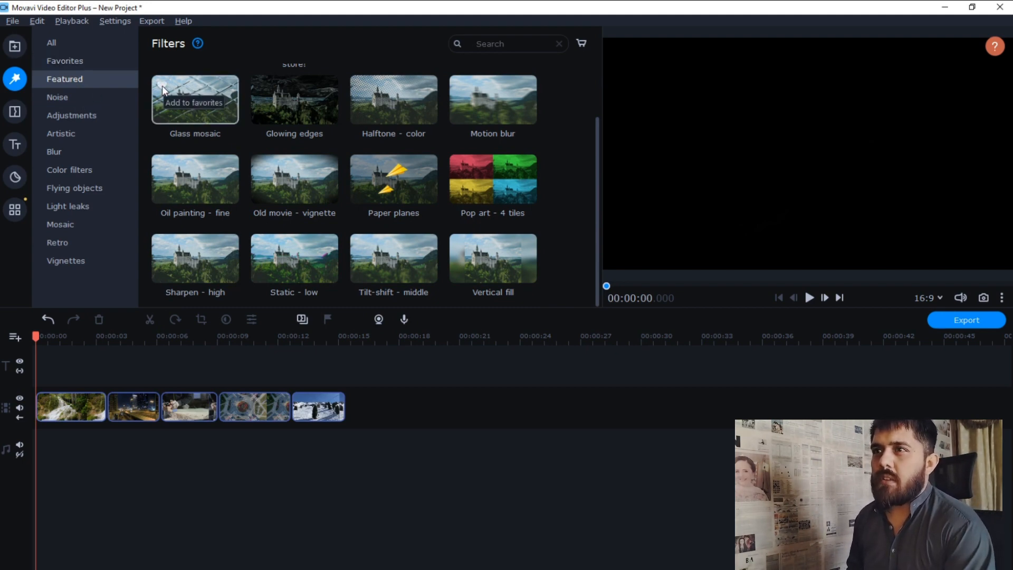
pyautogui.click(162, 85)
pyautogui.click(88, 65)
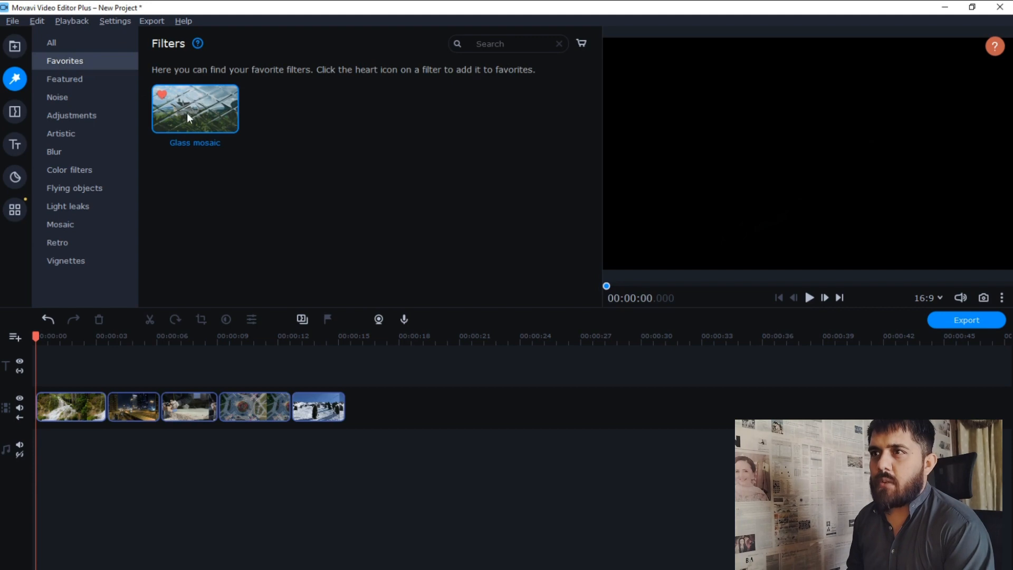
# Look through the filter categories from All, Featured and Noise to Flying objects, Light leaks and Vignettes
pyautogui.click(50, 44)
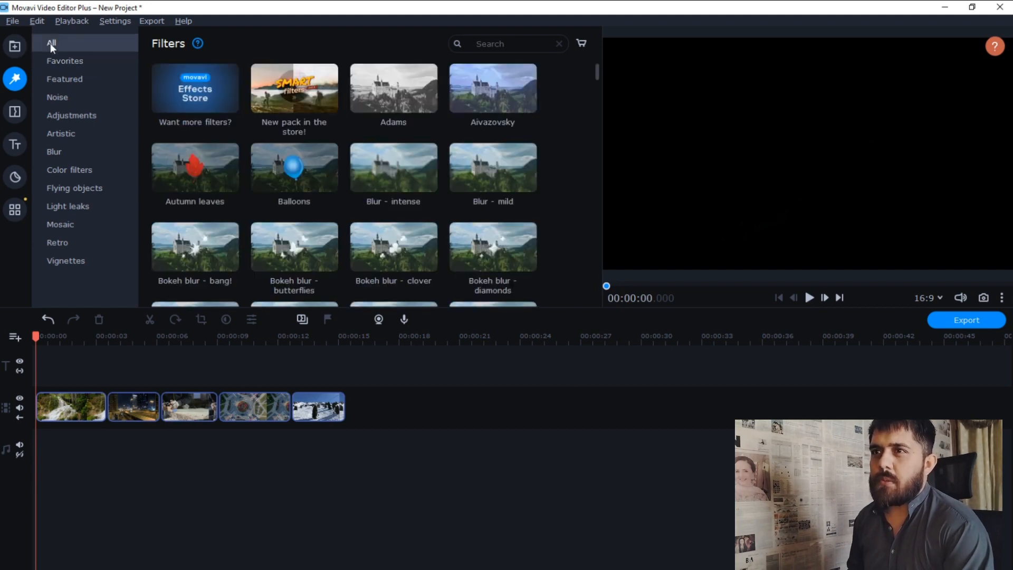
pyautogui.scroll(-10, 316, 169)
pyautogui.scroll(-8, 315, 211)
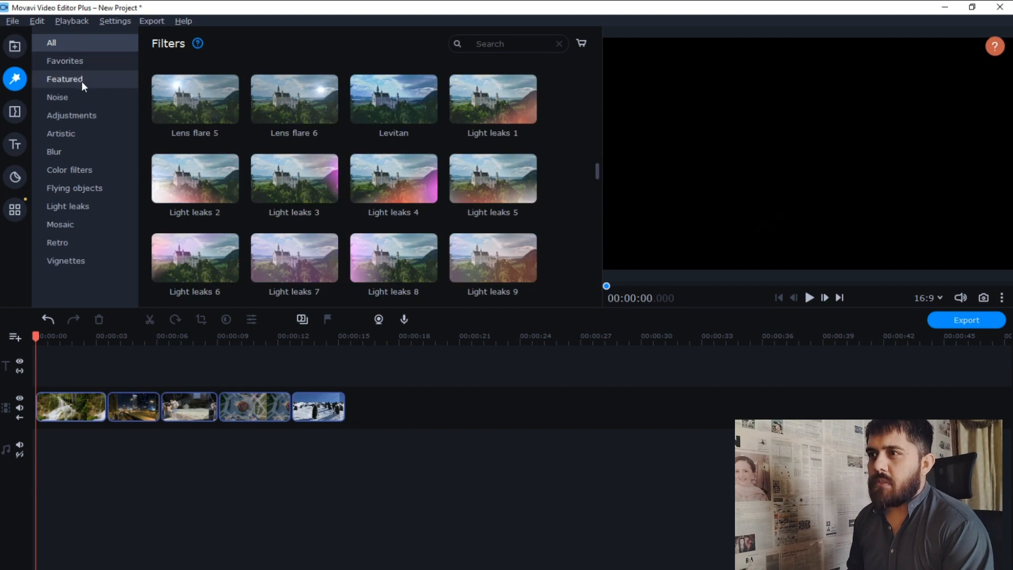
pyautogui.click(82, 81)
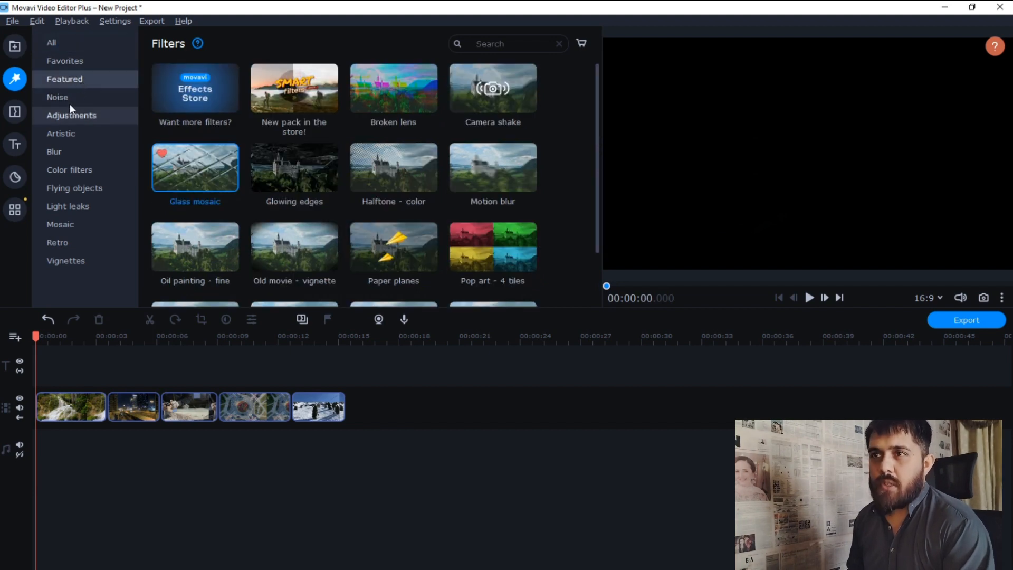
pyautogui.click(71, 99)
pyautogui.click(89, 119)
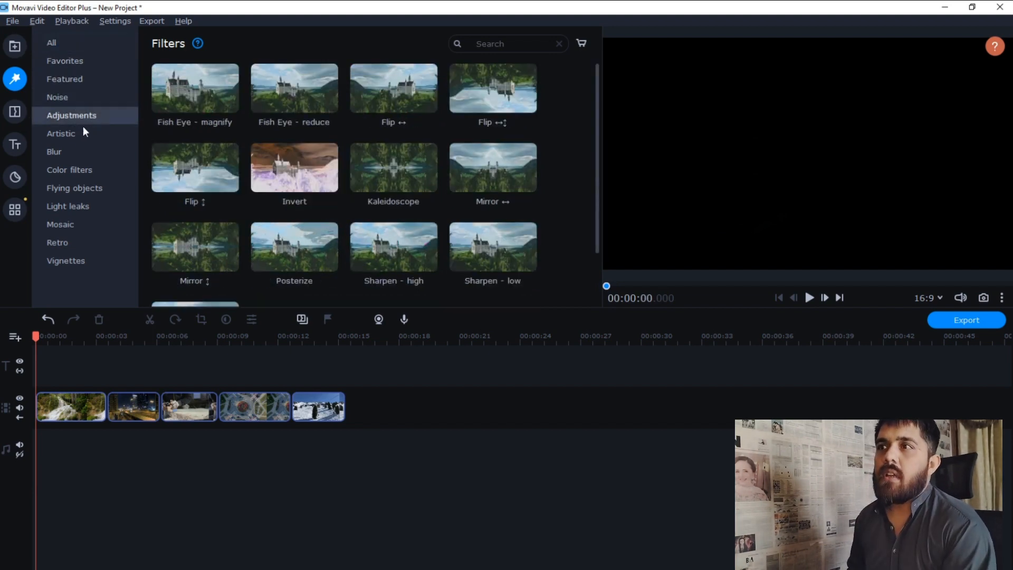
pyautogui.click(77, 137)
pyautogui.click(73, 153)
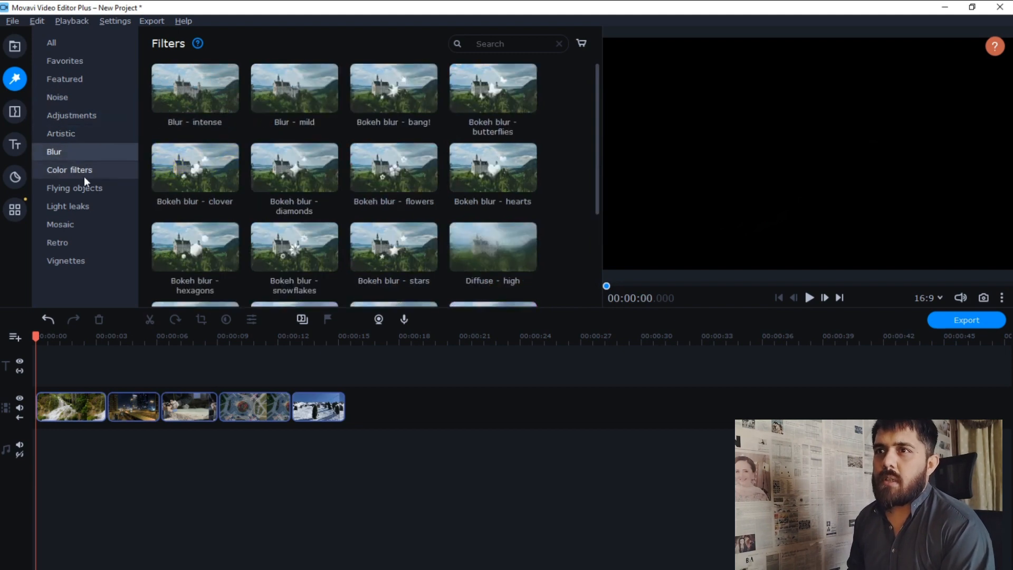
pyautogui.click(87, 173)
pyautogui.click(87, 191)
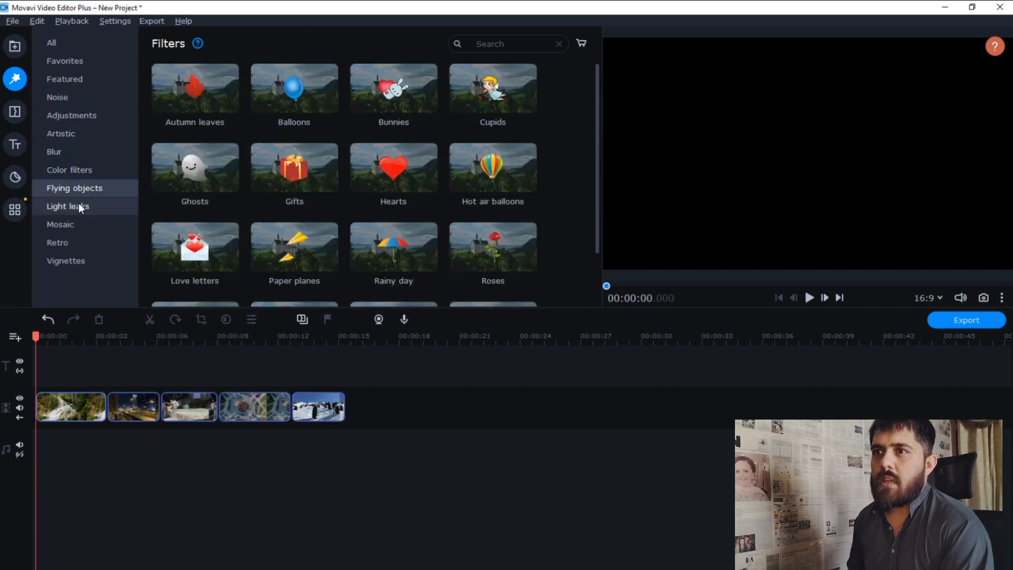
pyautogui.click(77, 210)
pyautogui.click(66, 261)
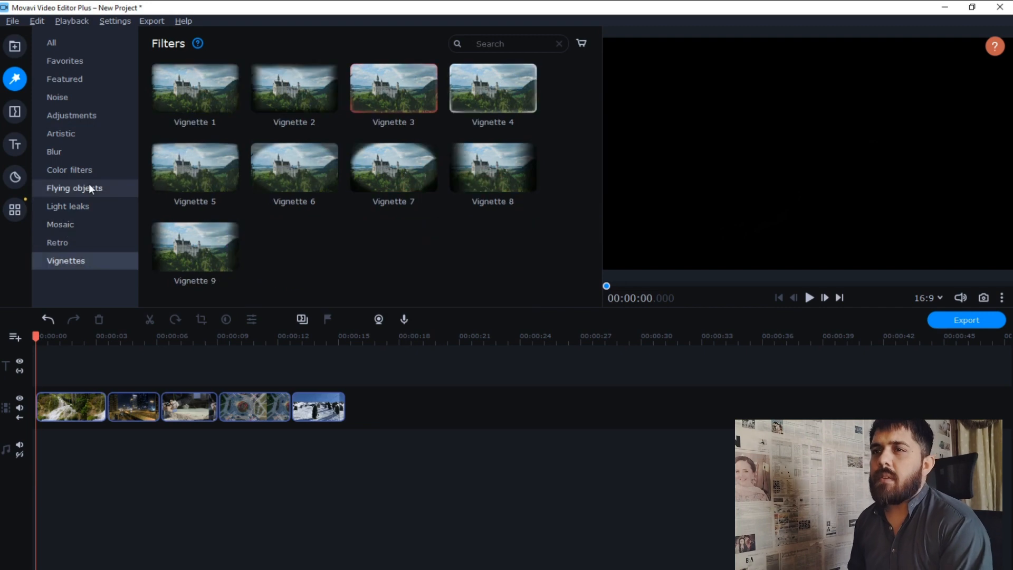
# Remove the Glass mosaic filter from the favorites
pyautogui.click(79, 63)
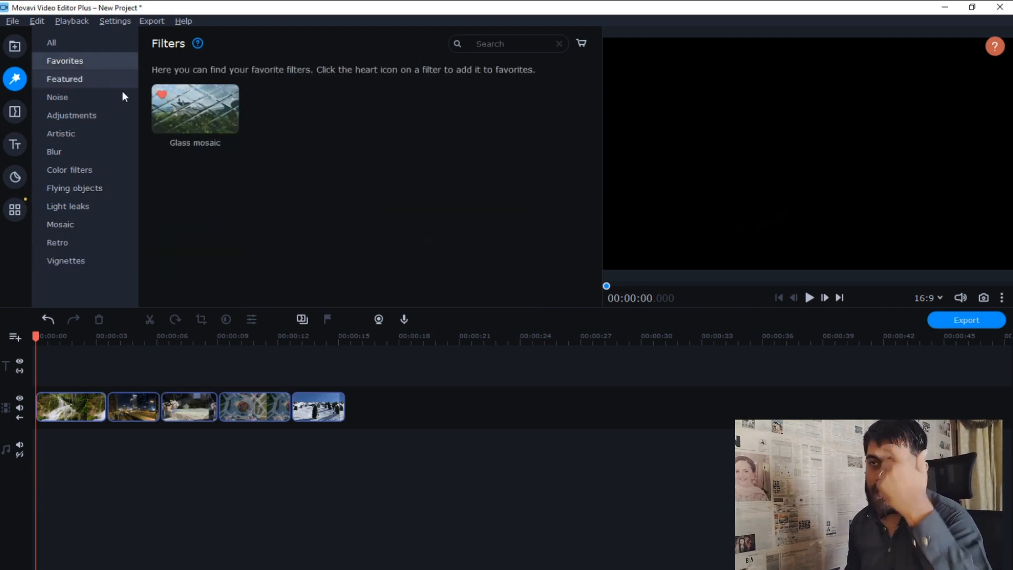
pyautogui.click(160, 95)
# Preview Featured filters: Broken lens, Camera shake, Motion blur, Halftone - color, Glowing edges, Glass mosaic, Paper planes and Old movie - vignette
pyautogui.click(63, 78)
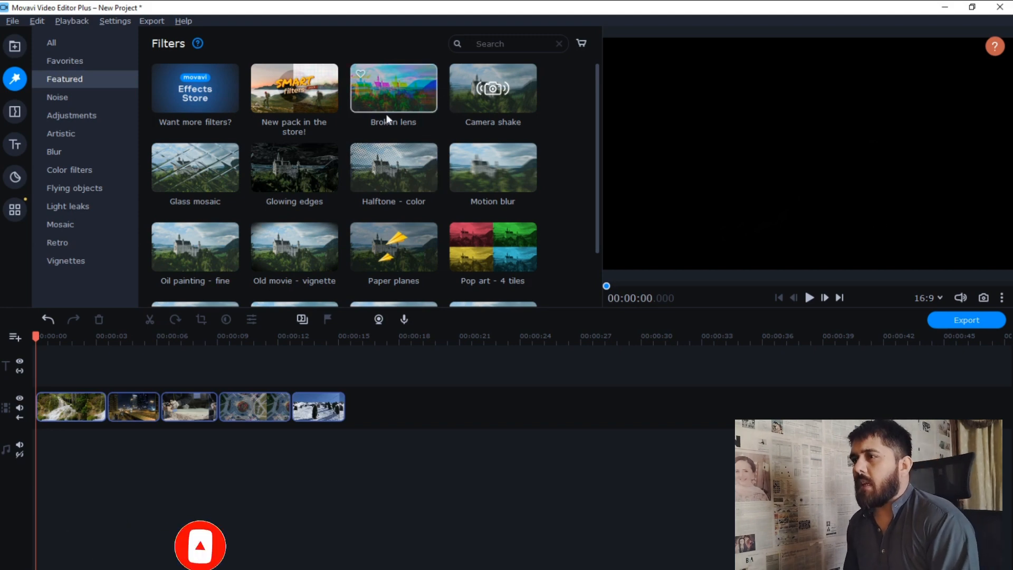
pyautogui.click(396, 87)
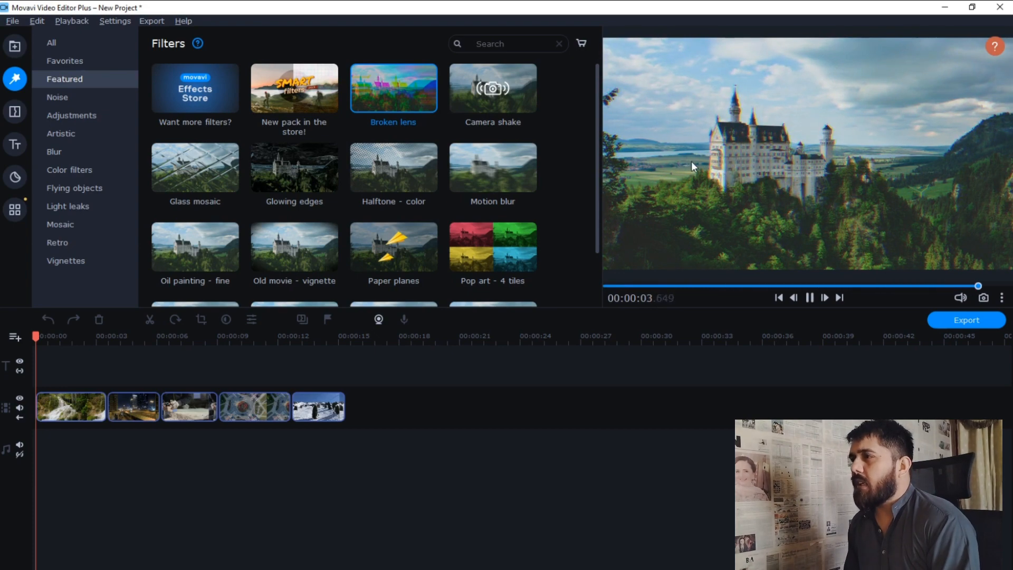
pyautogui.click(473, 96)
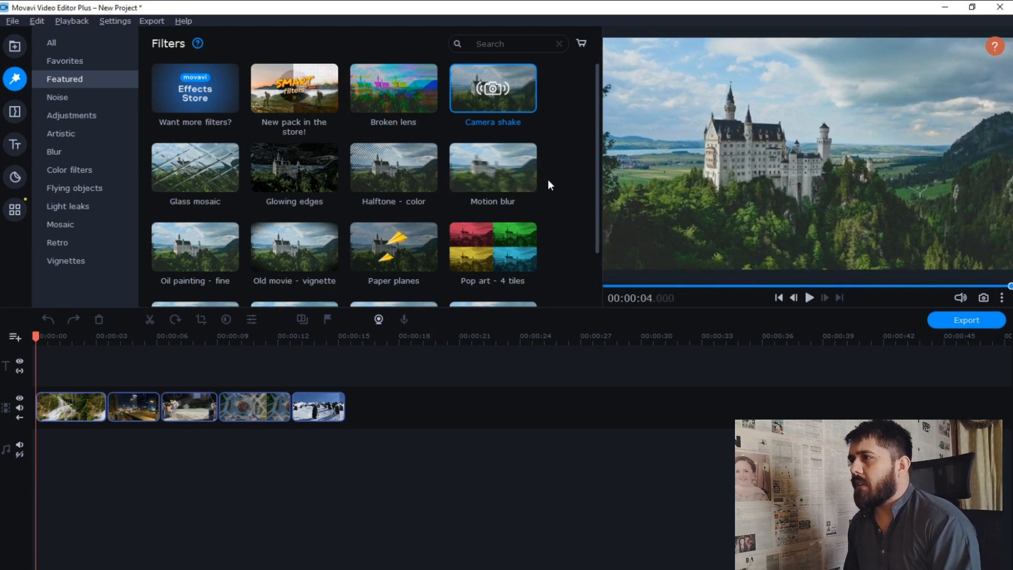
pyautogui.click(500, 179)
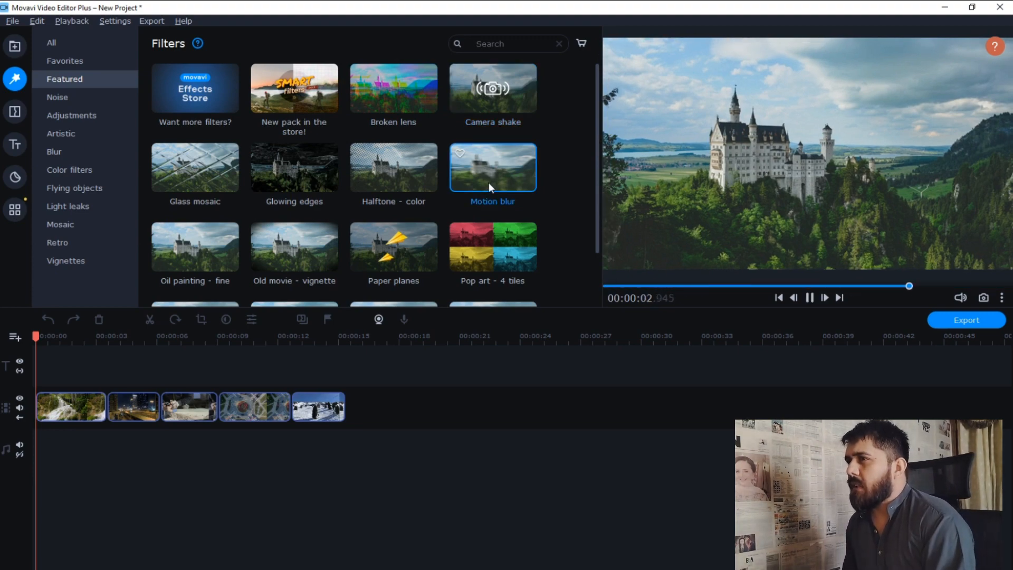
pyautogui.click(407, 175)
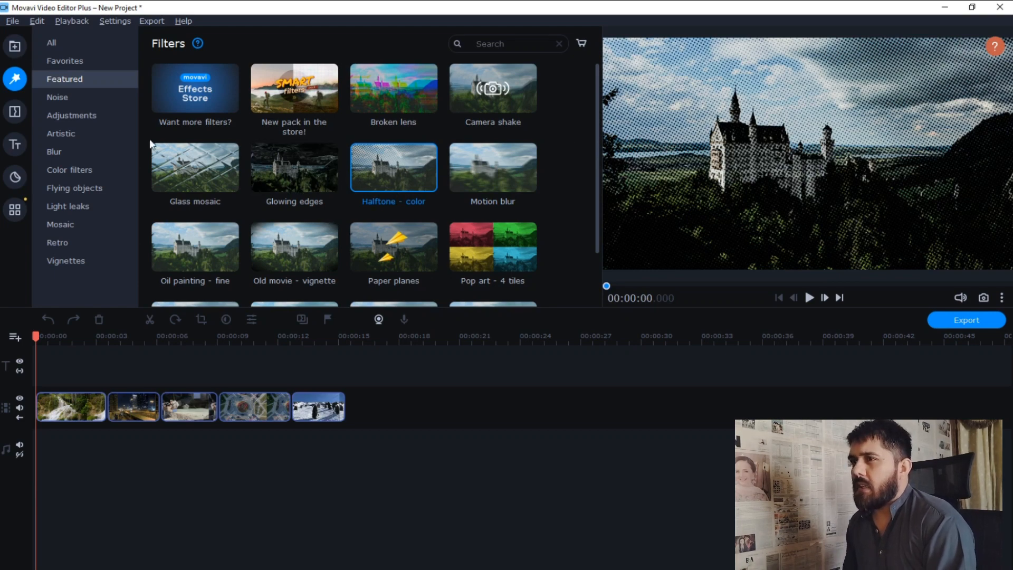
pyautogui.click(299, 179)
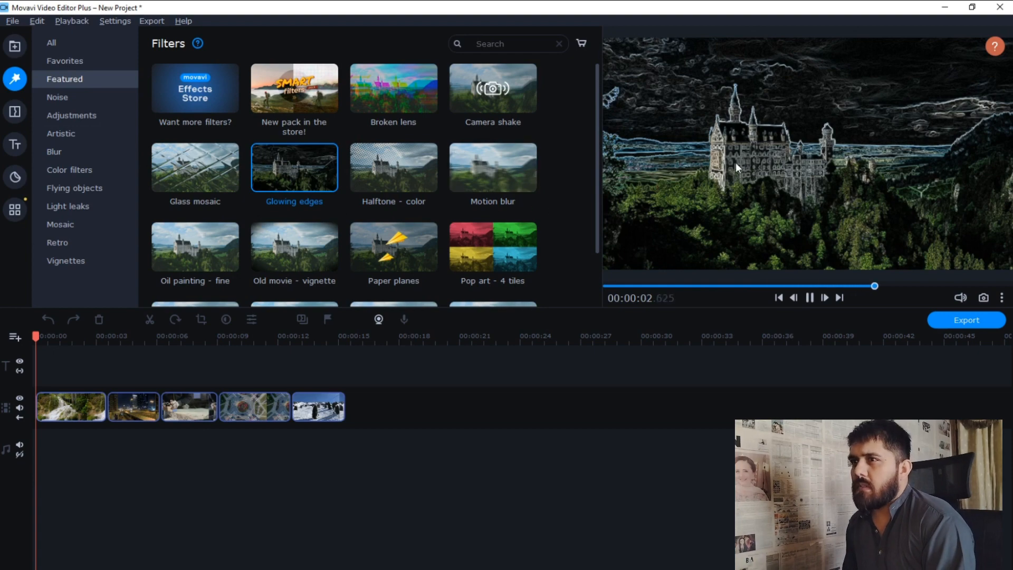
pyautogui.click(193, 162)
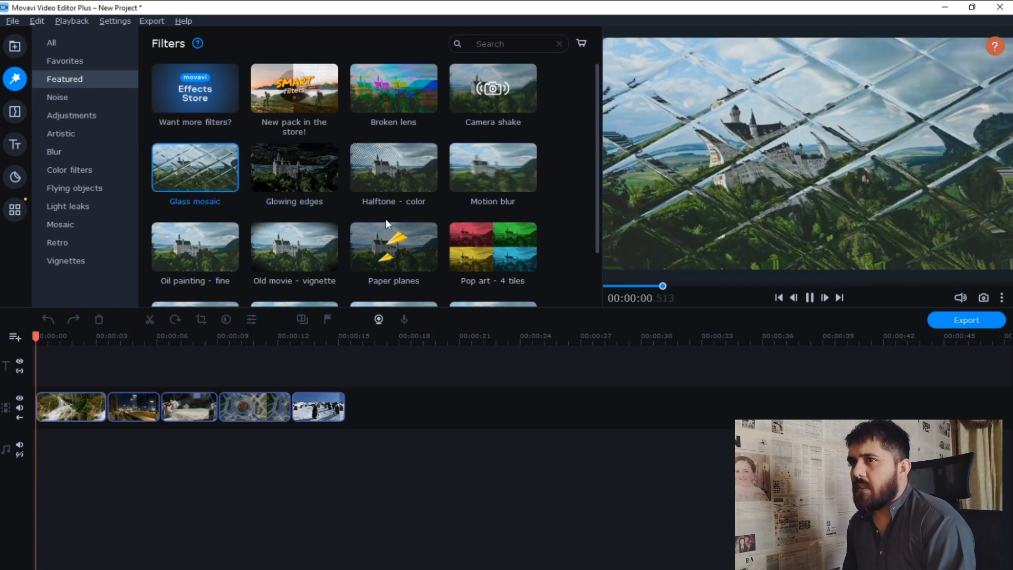
pyautogui.click(389, 232)
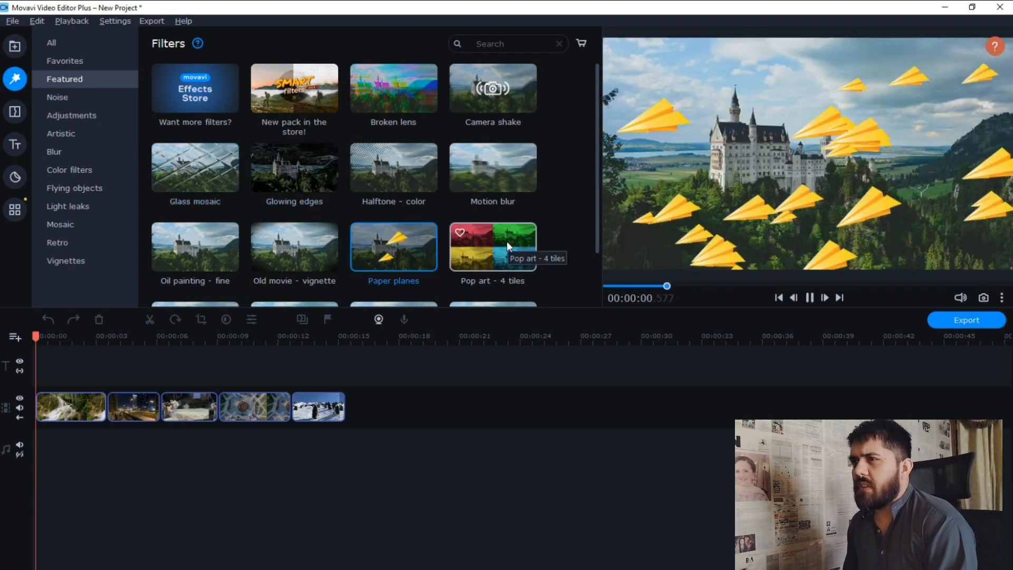
pyautogui.scroll(-2, 507, 242)
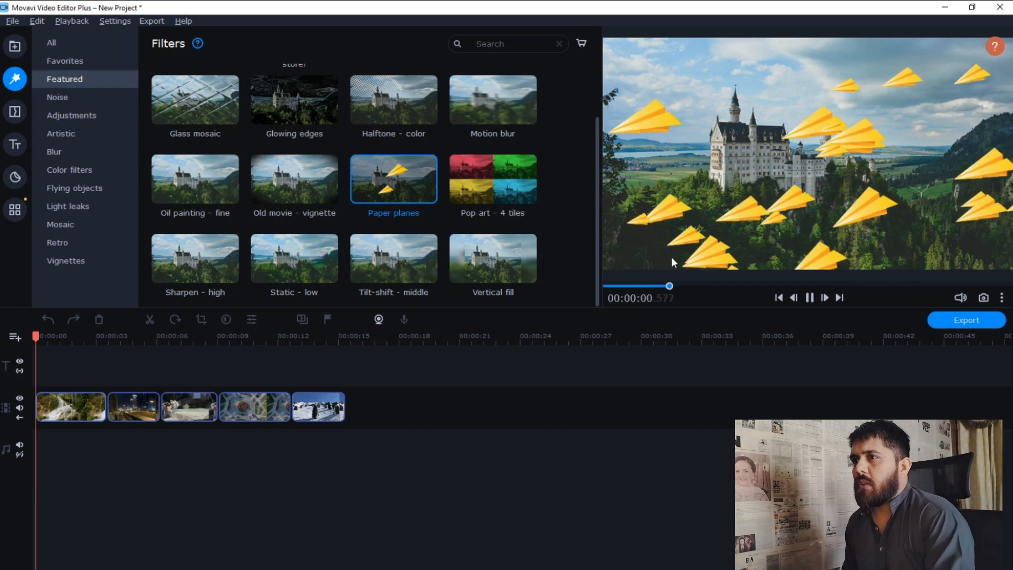
pyautogui.click(305, 180)
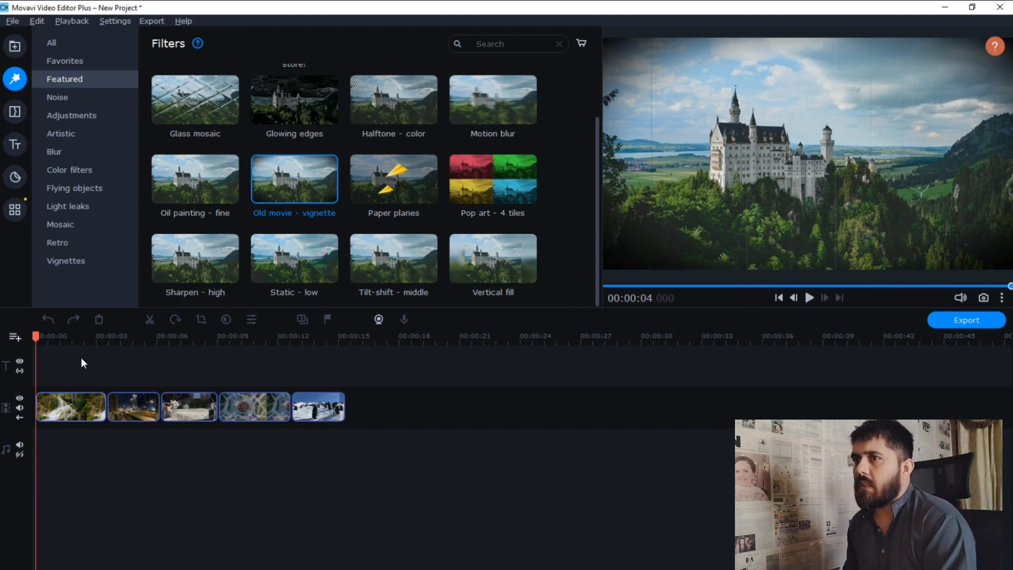
pyautogui.scroll(2, 350, 149)
pyautogui.scroll(-2, 331, 165)
# Select the first timeline clip, try the Old movie - vignette filter on it, and undo the filter
pyautogui.click(54, 343)
pyautogui.click(62, 394)
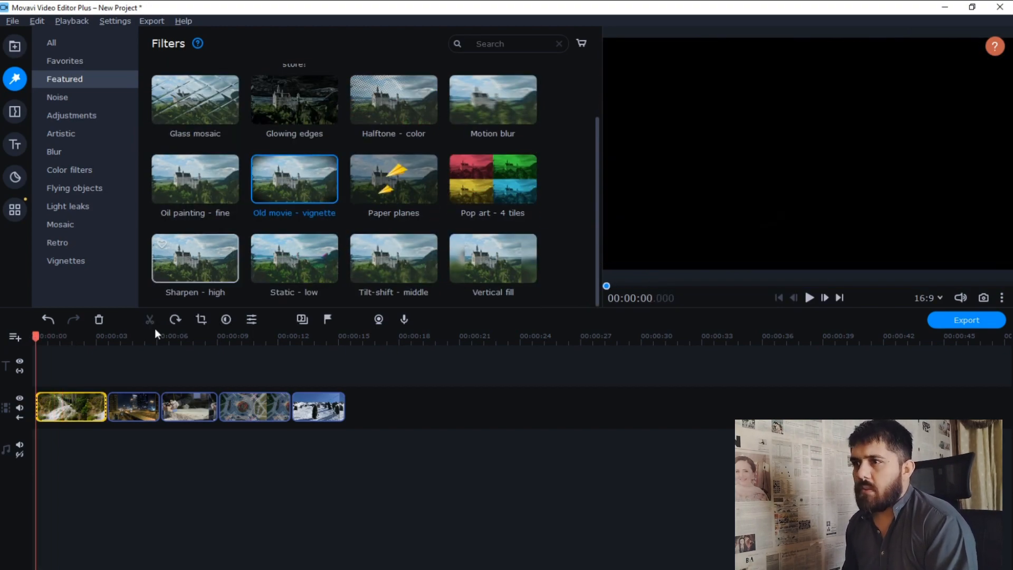
pyautogui.click(83, 393)
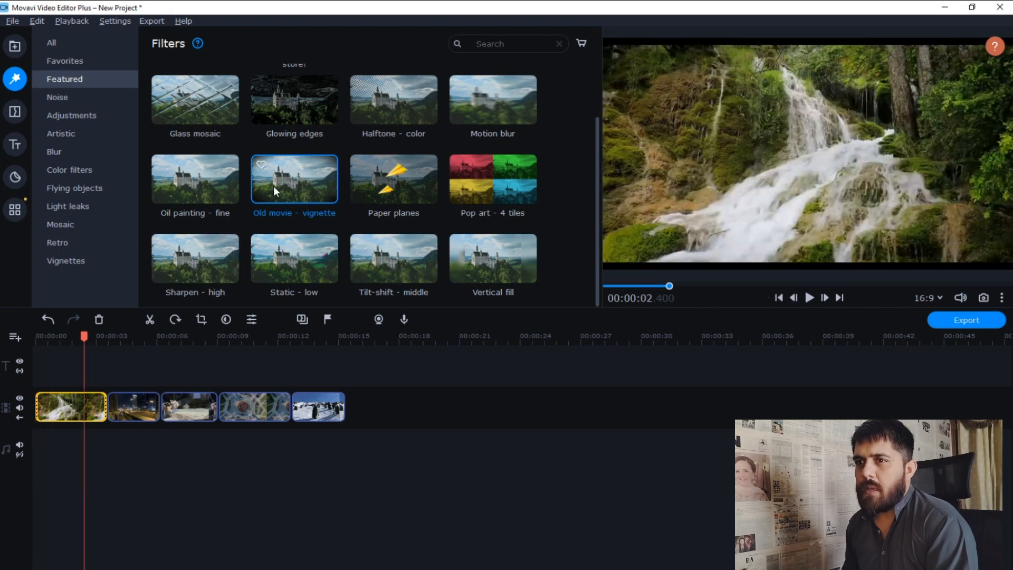
pyautogui.moveTo(290, 177); pyautogui.dragTo(58, 400)
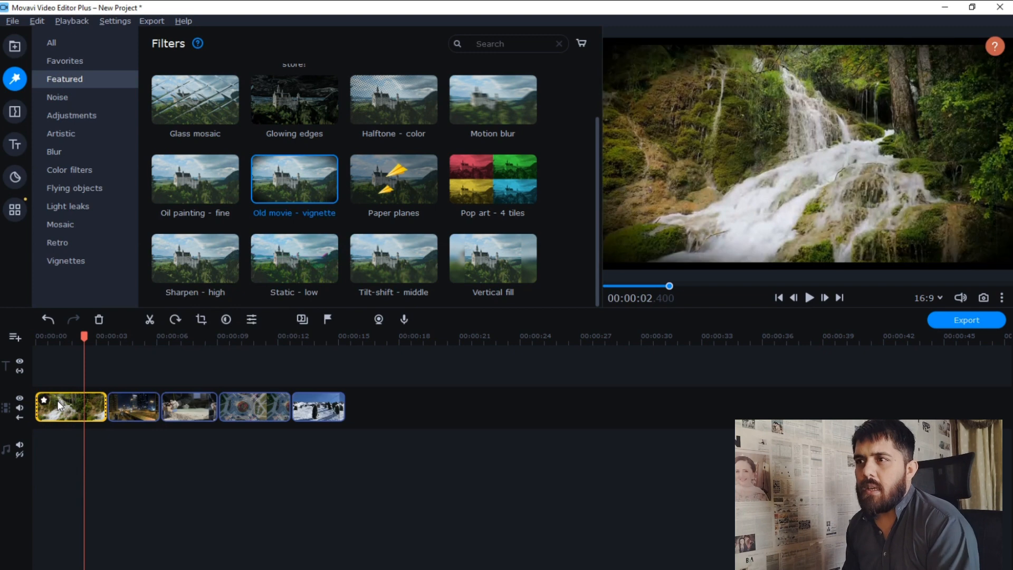
pyautogui.hotkey('ctrl', 'z')
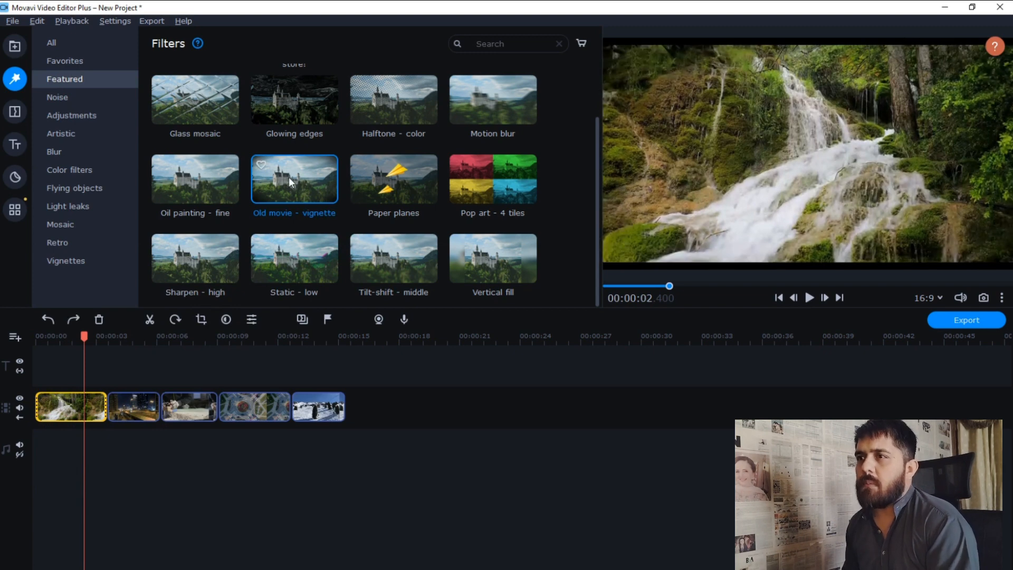
# Apply the Old movie - vignette filter to the selected waterfall clip only and play the clip from its start
pyautogui.rightClick(288, 176)
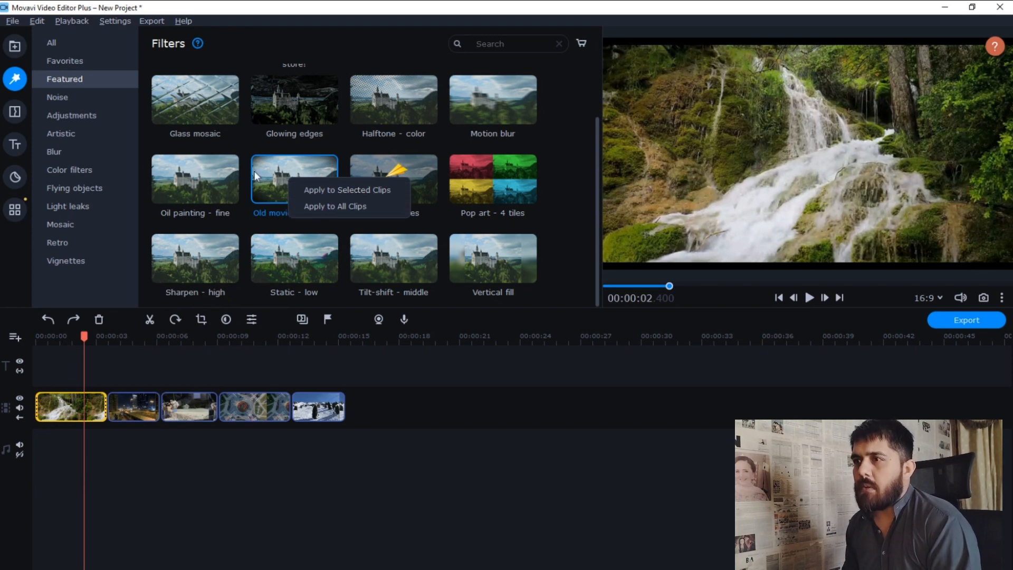
pyautogui.click(347, 190)
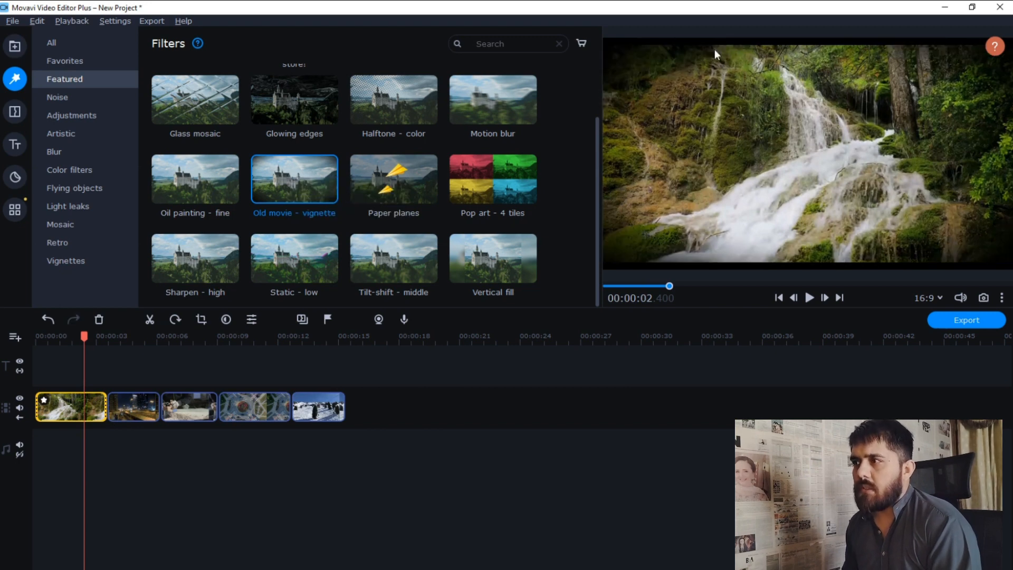
pyautogui.moveTo(70, 341); pyautogui.dragTo(1, 351)
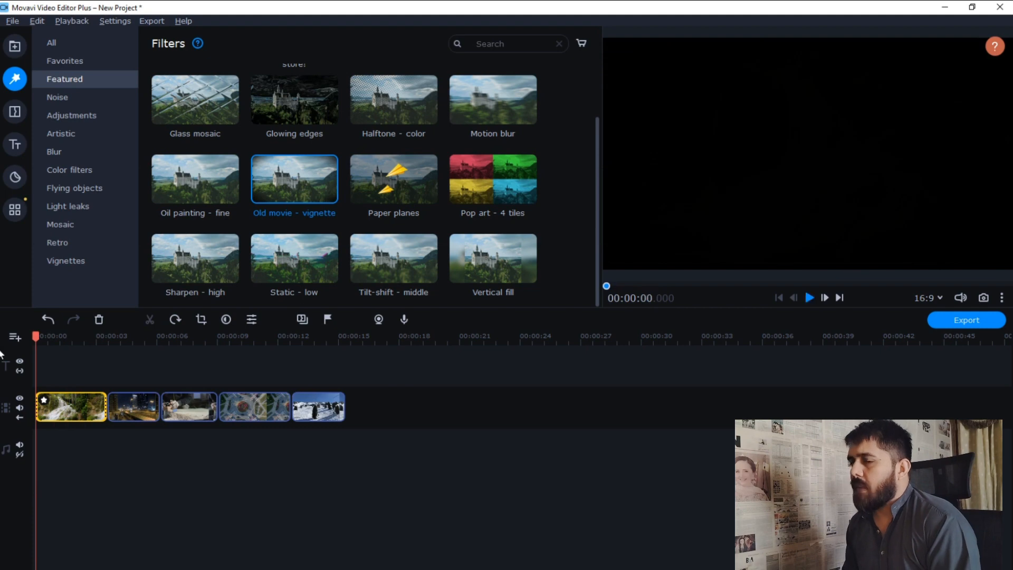
pyautogui.press('space')
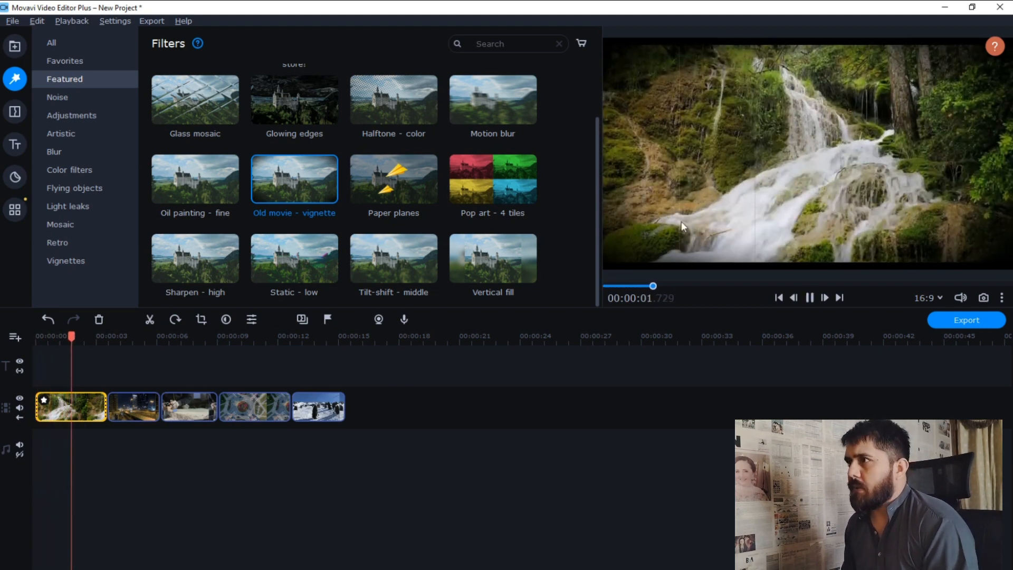
pyautogui.press('space')
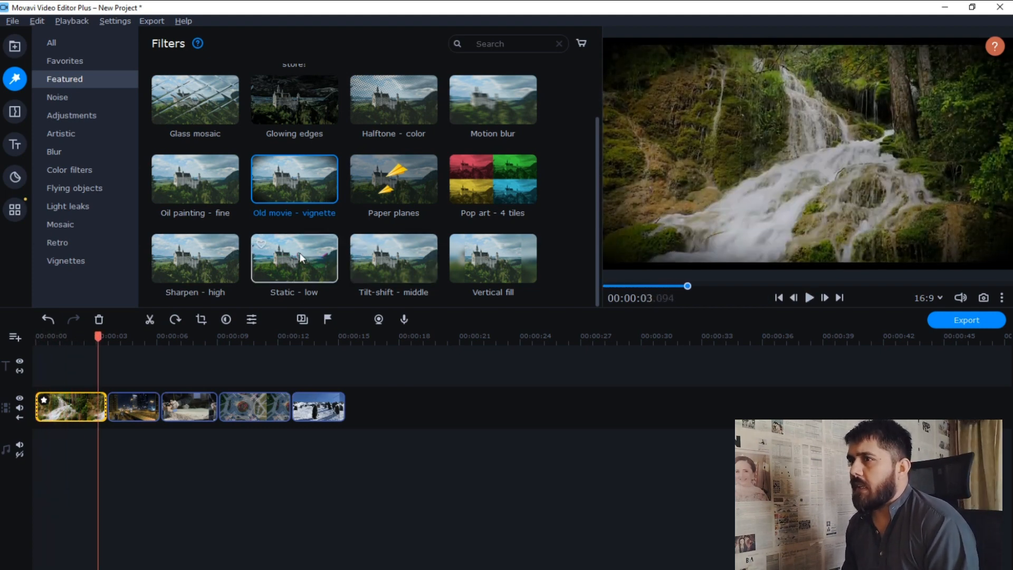
# Preview the Camera shake filter and look at the filters in the Noise and Adjustments categories
pyautogui.scroll(2, 307, 222)
pyautogui.scroll(-2, 397, 169)
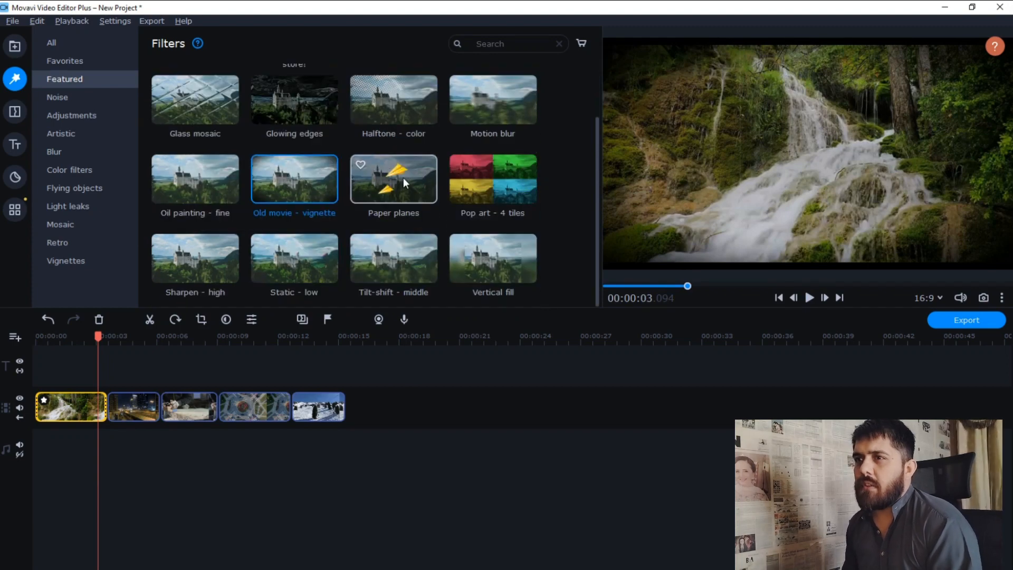
pyautogui.scroll(2, 401, 178)
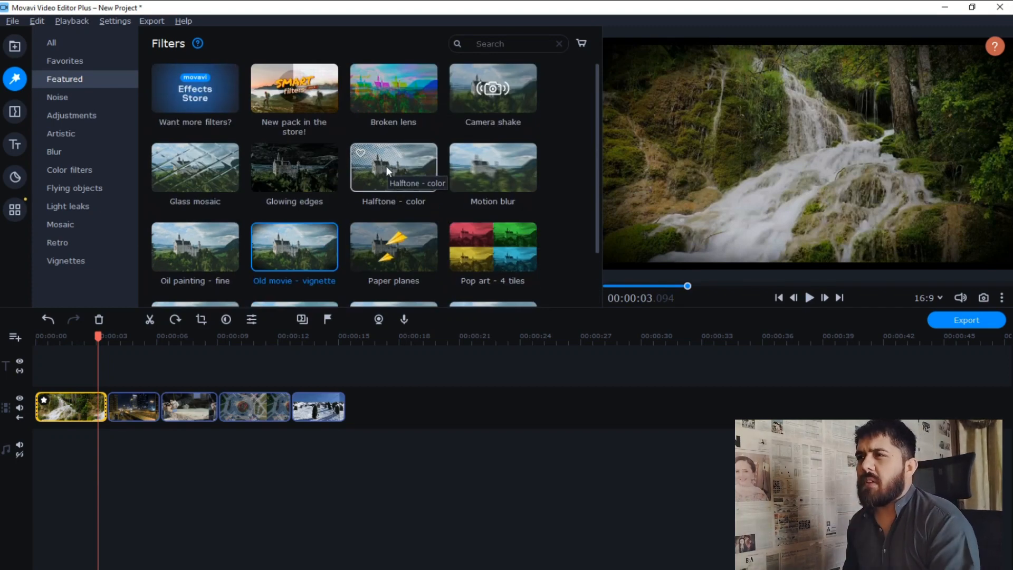
pyautogui.click(493, 92)
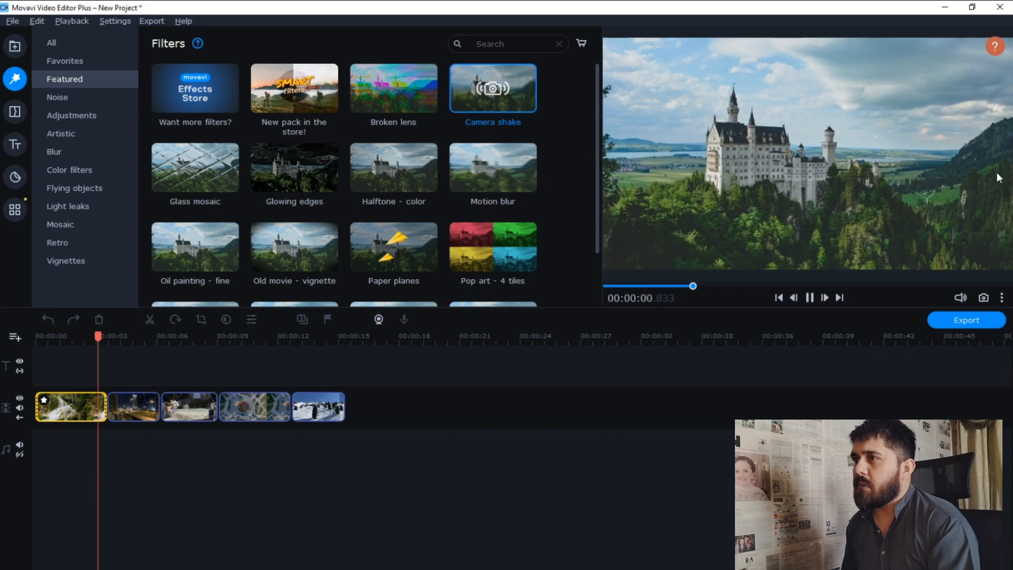
pyautogui.click(80, 99)
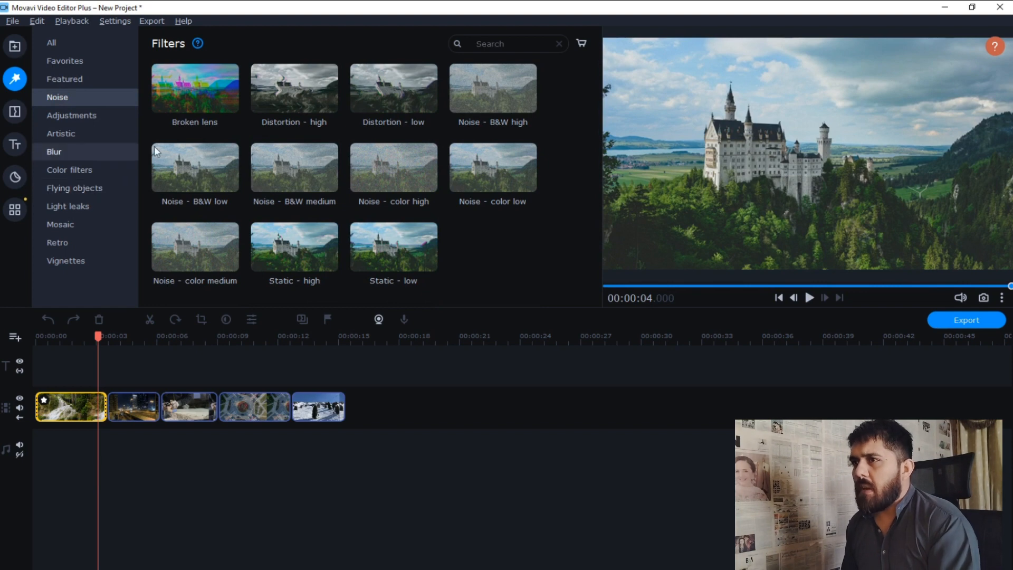
pyautogui.click(68, 117)
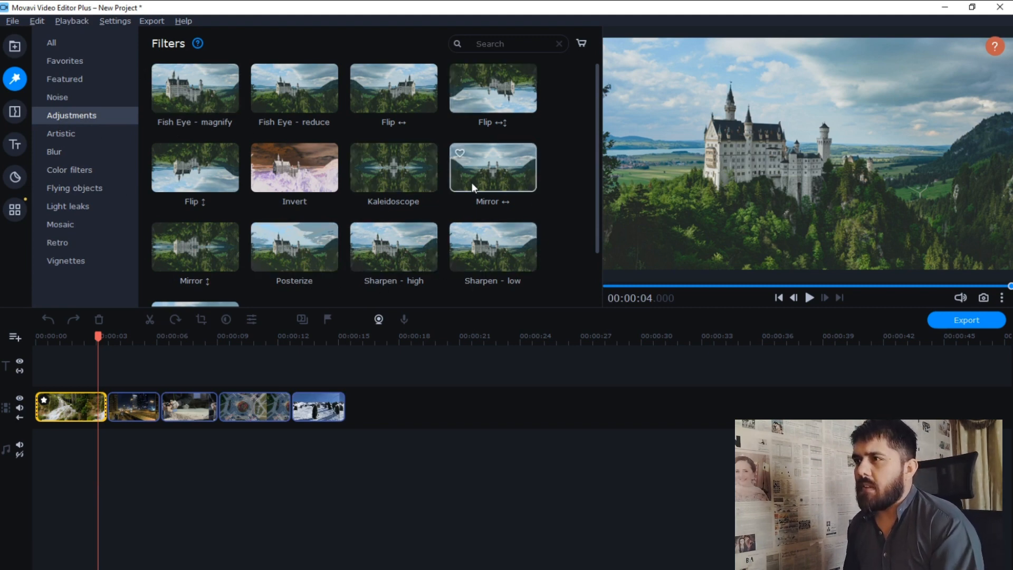
# Apply the horizontal Mirror filter to the night street clip only and play the clip from its start
pyautogui.click(131, 410)
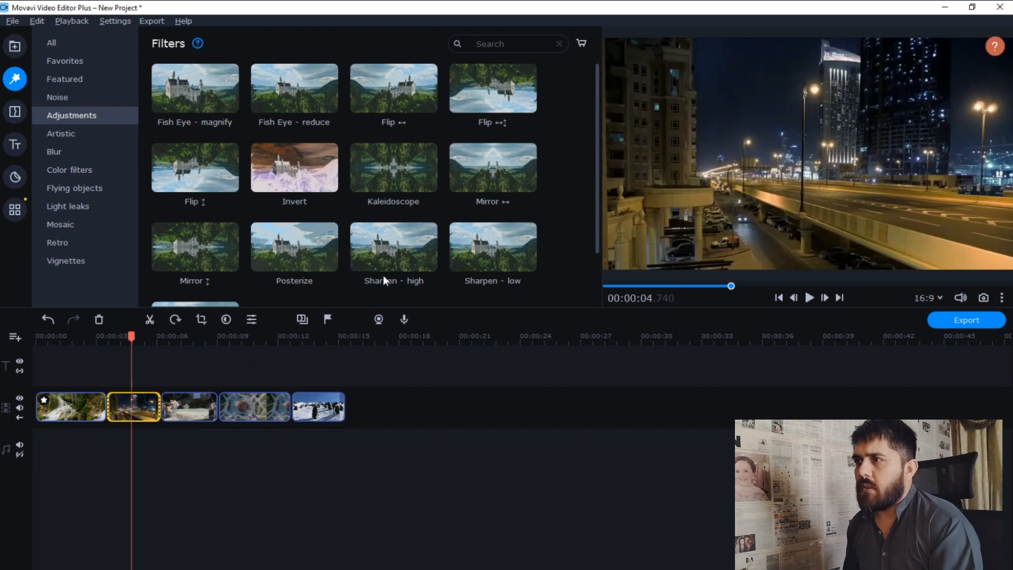
pyautogui.rightClick(482, 182)
pyautogui.click(515, 195)
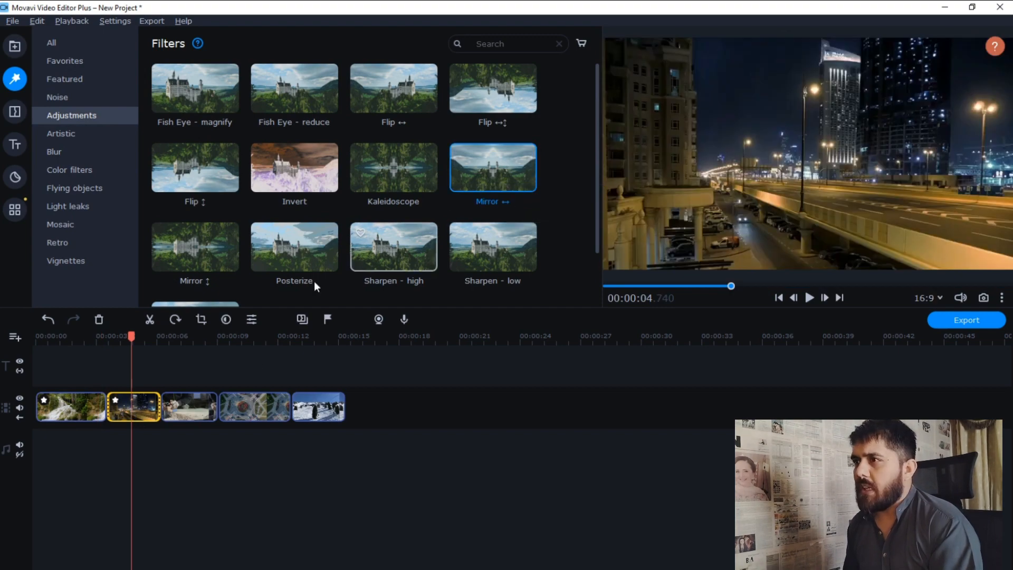
pyautogui.click(104, 341)
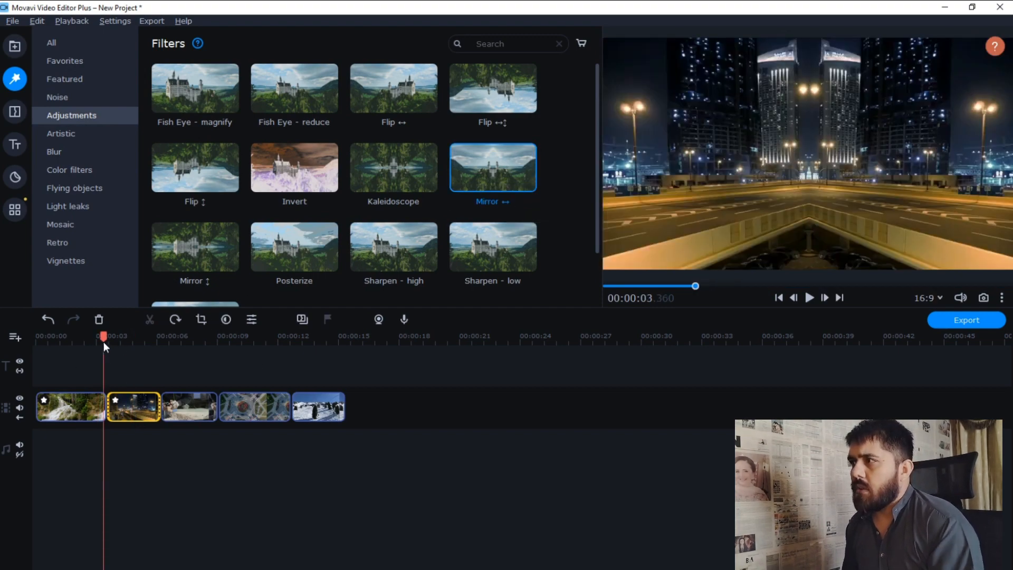
pyautogui.press('space')
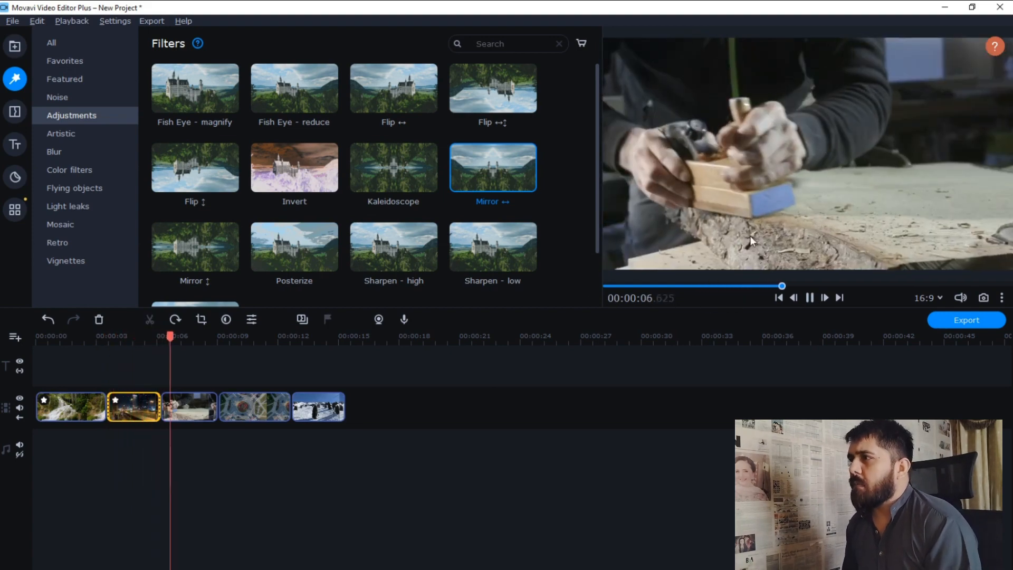
# Replay the mirrored night street clip from near its start
pyautogui.click(147, 419)
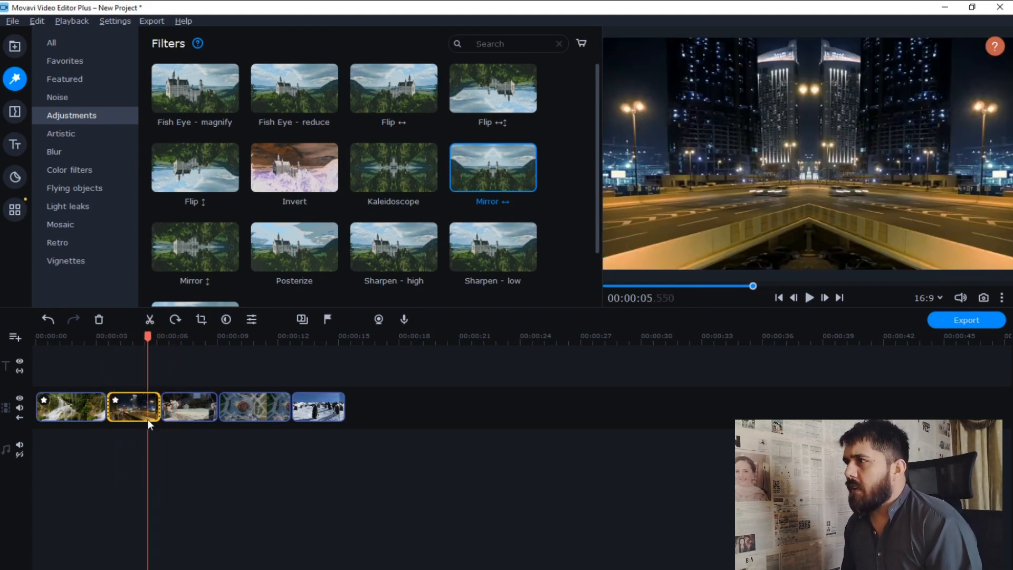
pyautogui.click(116, 344)
pyautogui.press('space')
pyautogui.press('space')
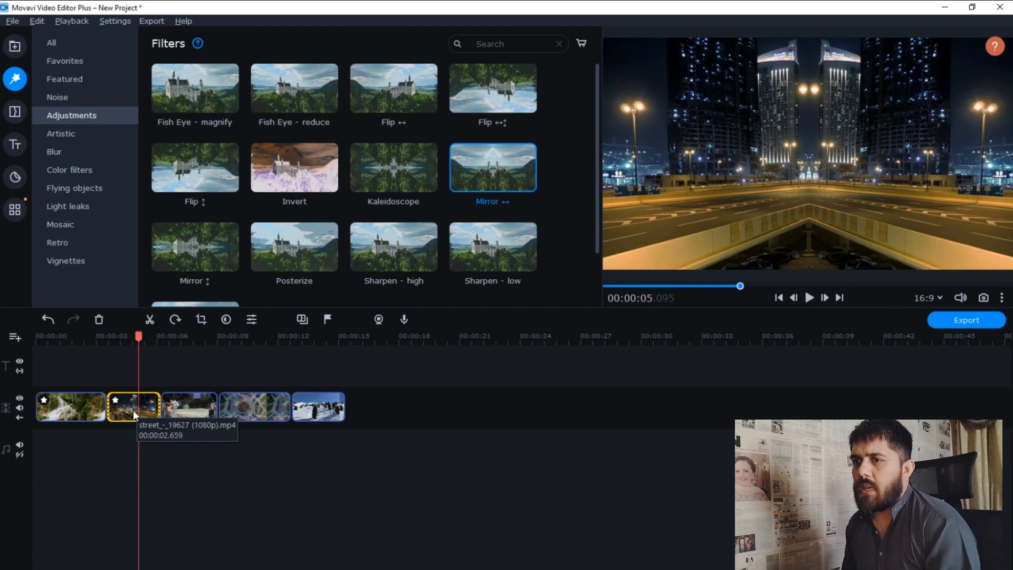
# Remove the horizontal Mirror filter from the night street clip's applied effects, and apply the same filter to it again
pyautogui.click(115, 400)
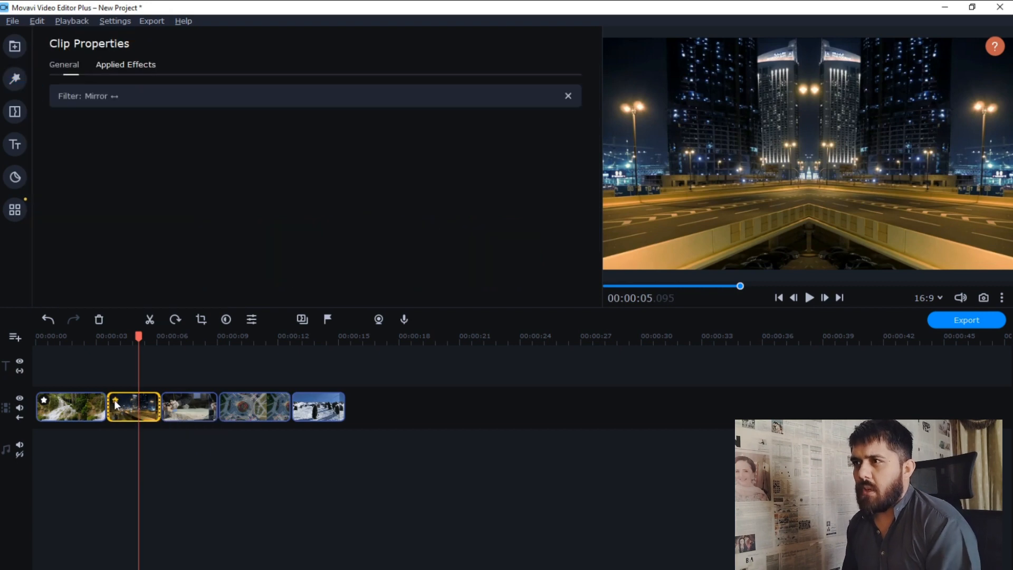
pyautogui.click(569, 96)
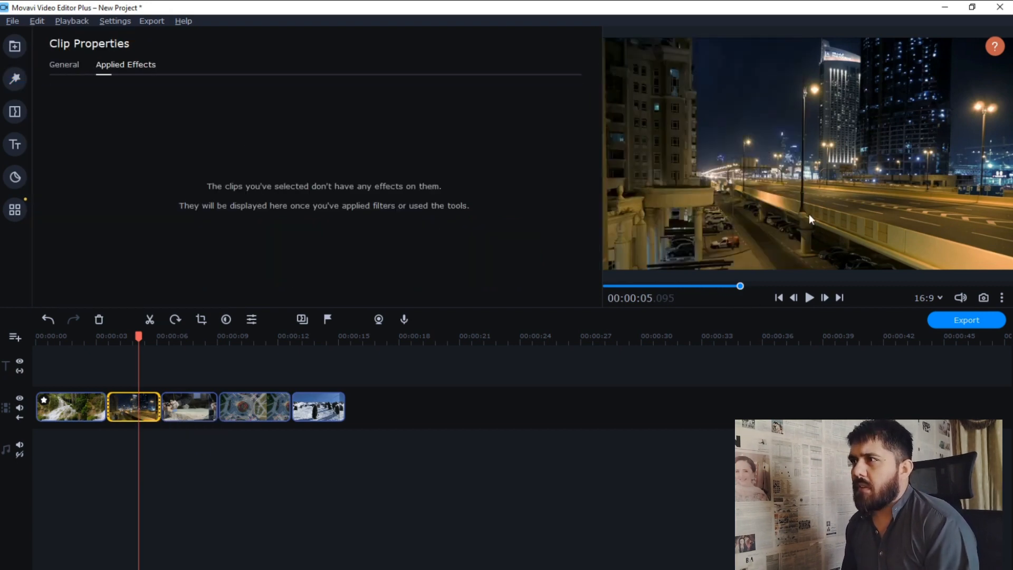
pyautogui.click(16, 113)
pyautogui.click(15, 79)
pyautogui.rightClick(496, 172)
pyautogui.click(560, 184)
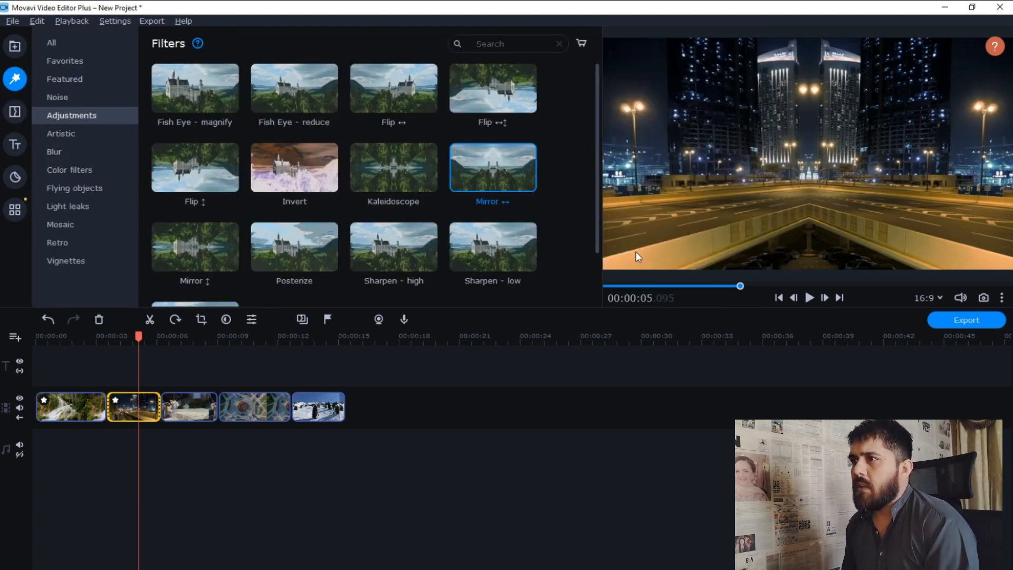
# Try the Invert filter on the mirrored night street clip and undo it
pyautogui.moveTo(285, 168); pyautogui.dragTo(125, 423)
pyautogui.moveTo(285, 168); pyautogui.dragTo(135, 406)
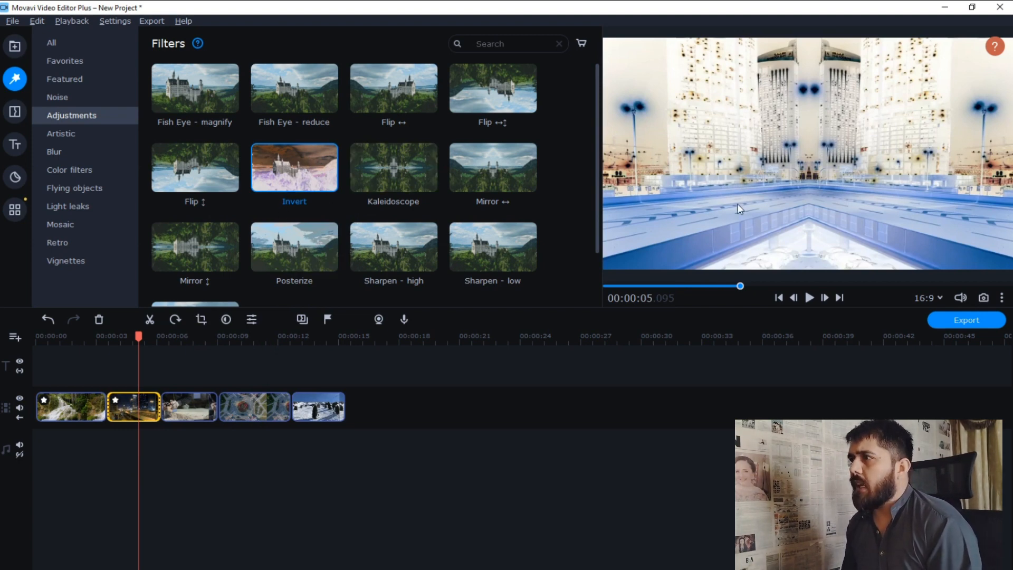
pyautogui.hotkey('ctrl', 'z')
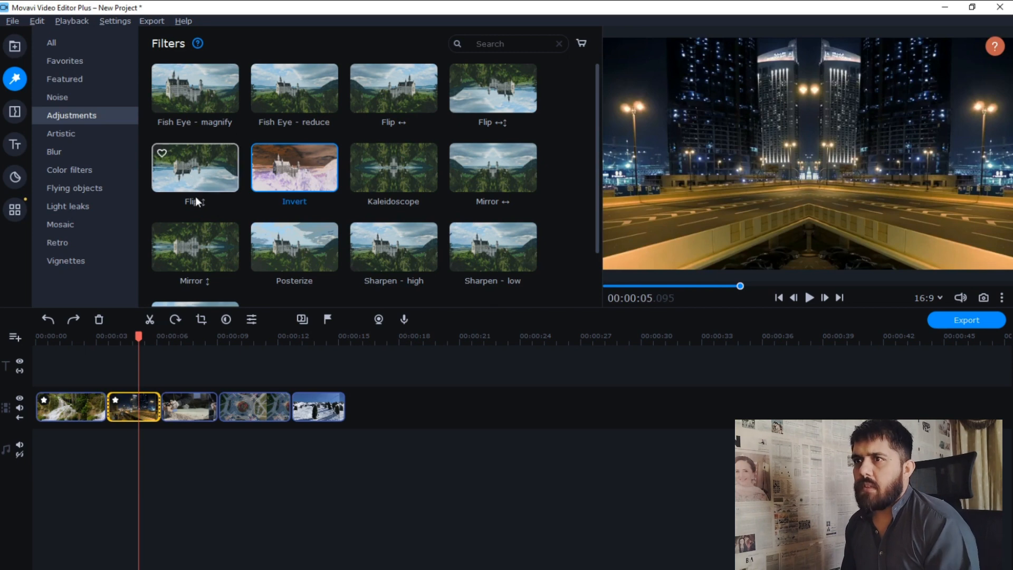
# Remove the horizontal Mirror filter from the night street clip and view the clip's general properties
pyautogui.scroll(-1, 468, 243)
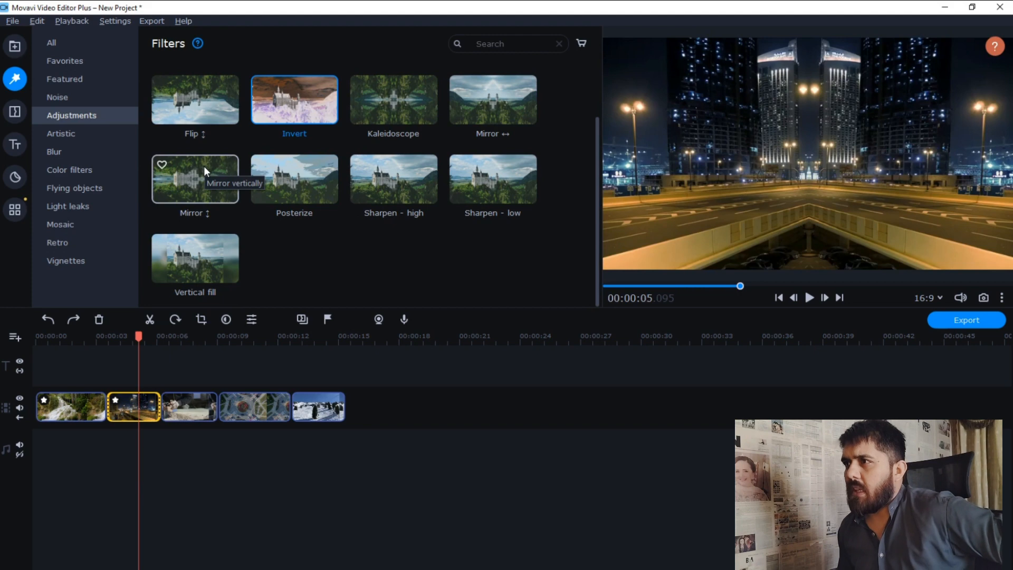
pyautogui.click(115, 401)
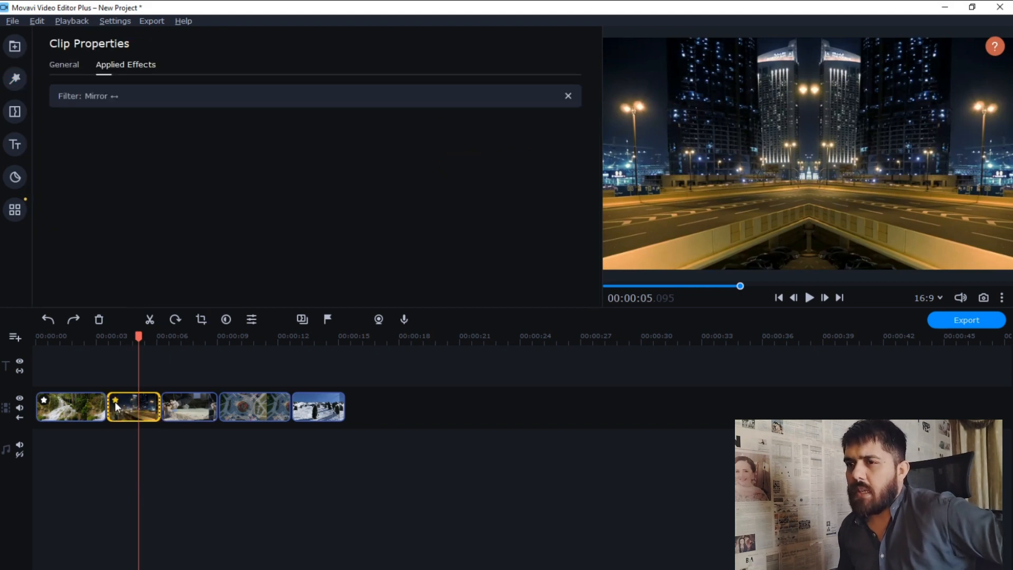
pyautogui.click(567, 96)
pyautogui.click(50, 69)
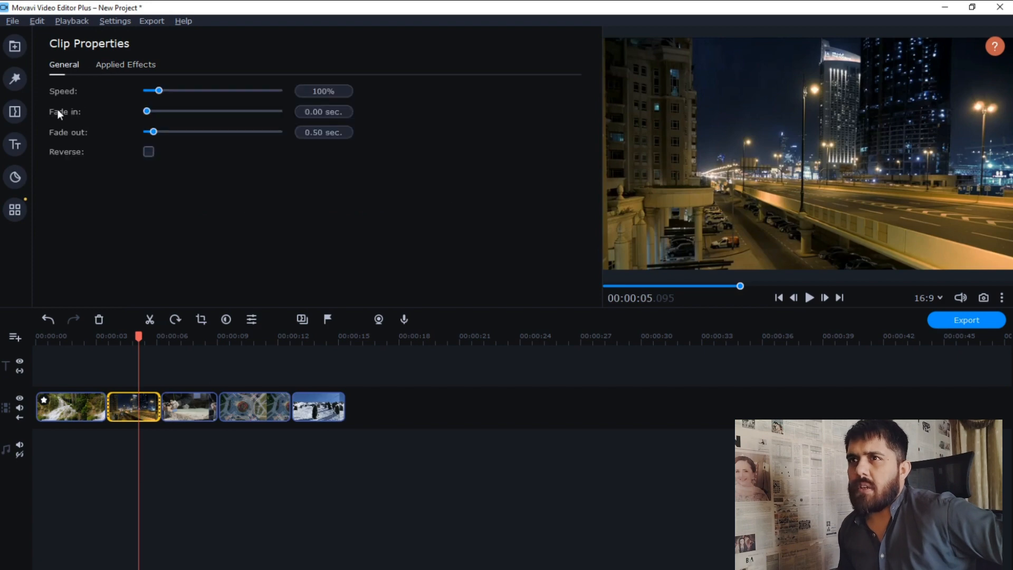
# Try the vertical Mirror filter on the night street clip and undo it
pyautogui.click(16, 80)
pyautogui.moveTo(195, 179); pyautogui.dragTo(121, 403)
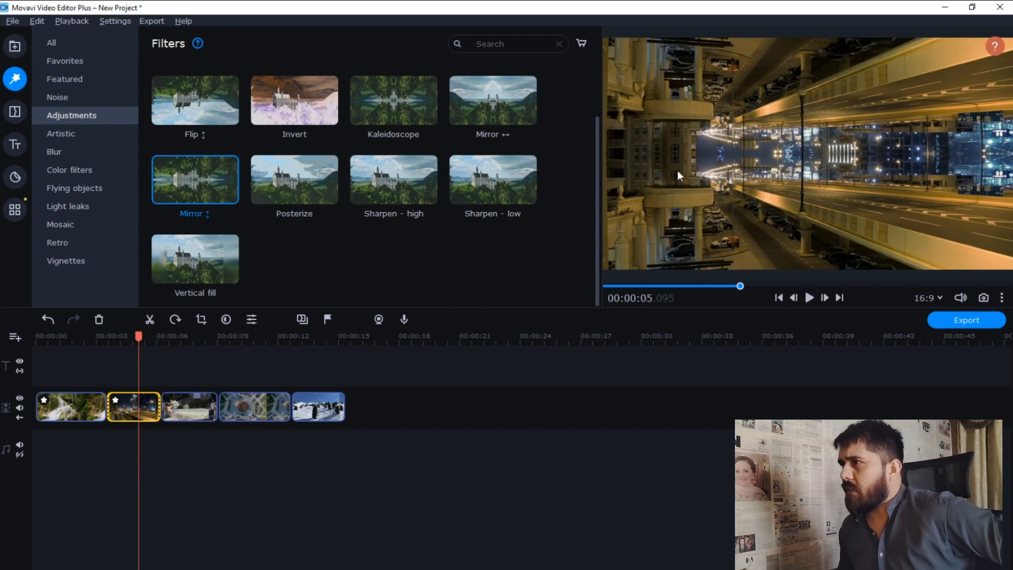
pyautogui.hotkey('ctrl', 'z')
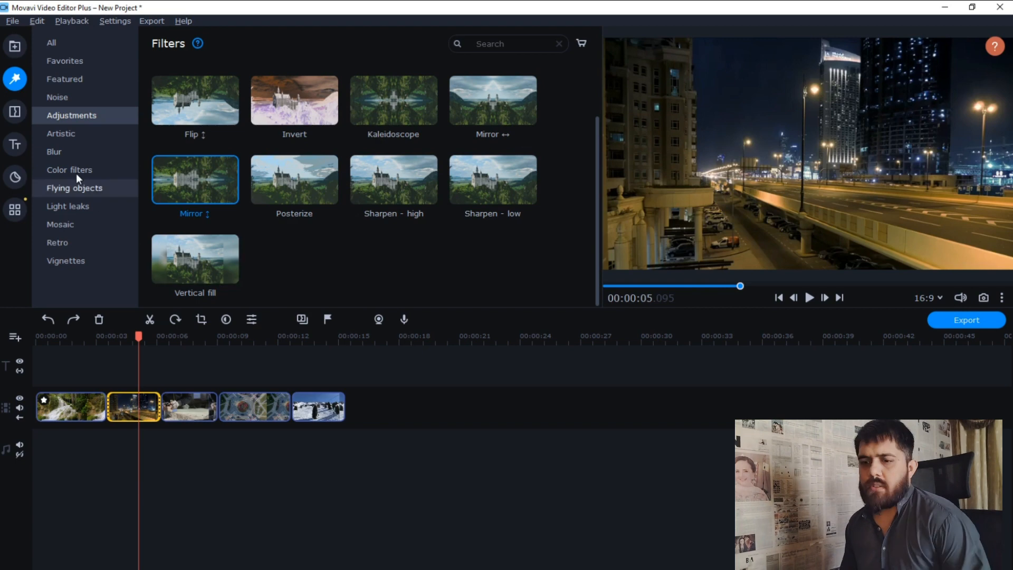
# Browse the Artistic filters and preview Film strip - 5x5, Film strip - 9x9, Twirl and Sketch
pyautogui.click(62, 131)
pyautogui.scroll(-1, 430, 200)
pyautogui.scroll(-1, 430, 199)
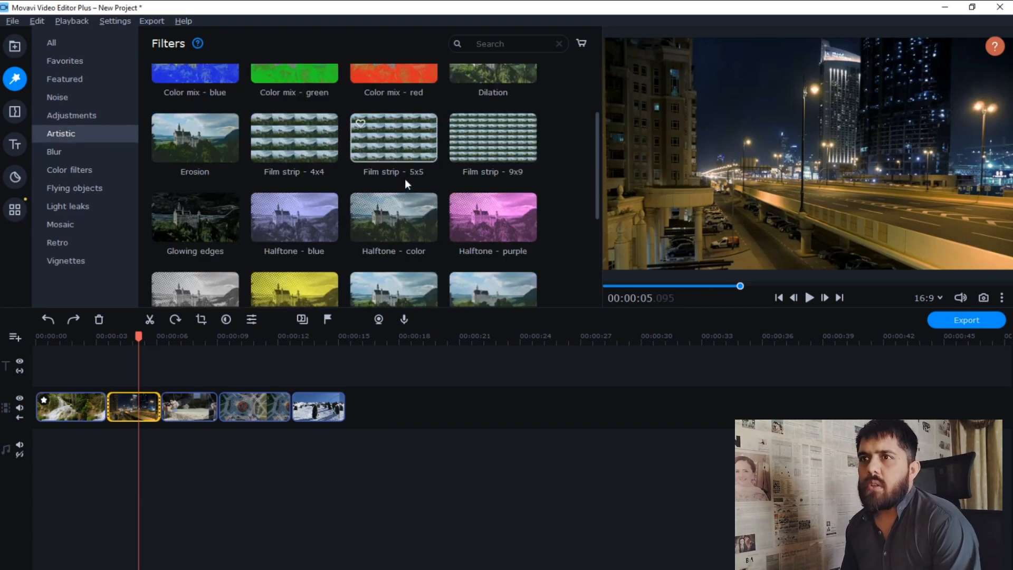
pyautogui.click(404, 177)
pyautogui.click(496, 172)
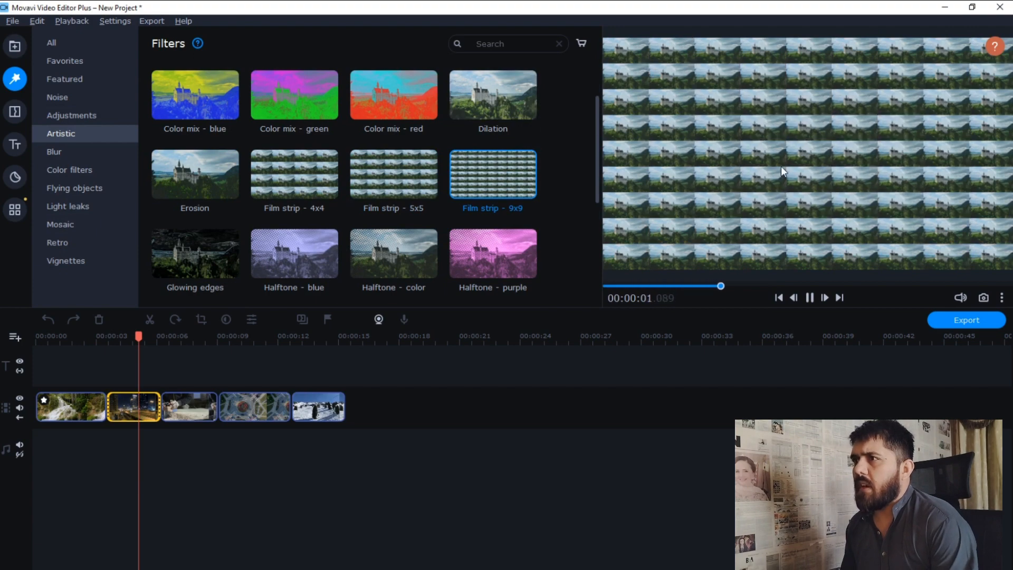
pyautogui.scroll(-3, 349, 191)
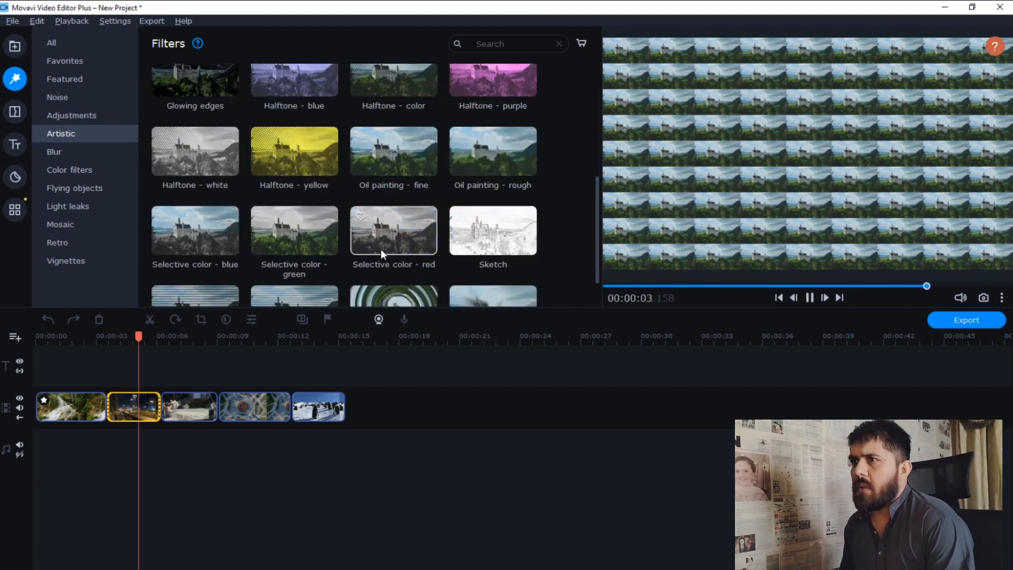
pyautogui.scroll(-1, 381, 249)
pyautogui.click(370, 259)
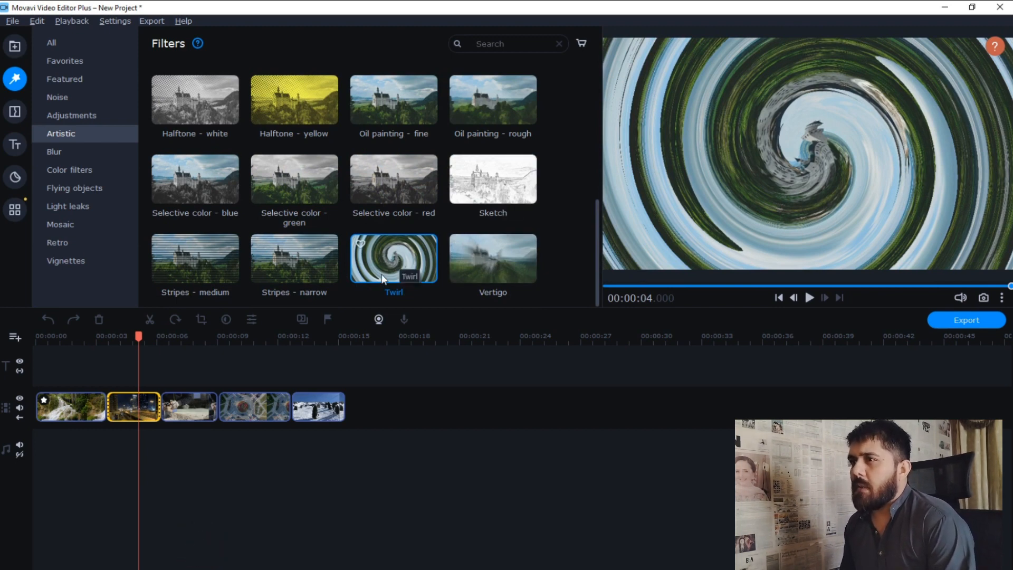
pyautogui.click(481, 186)
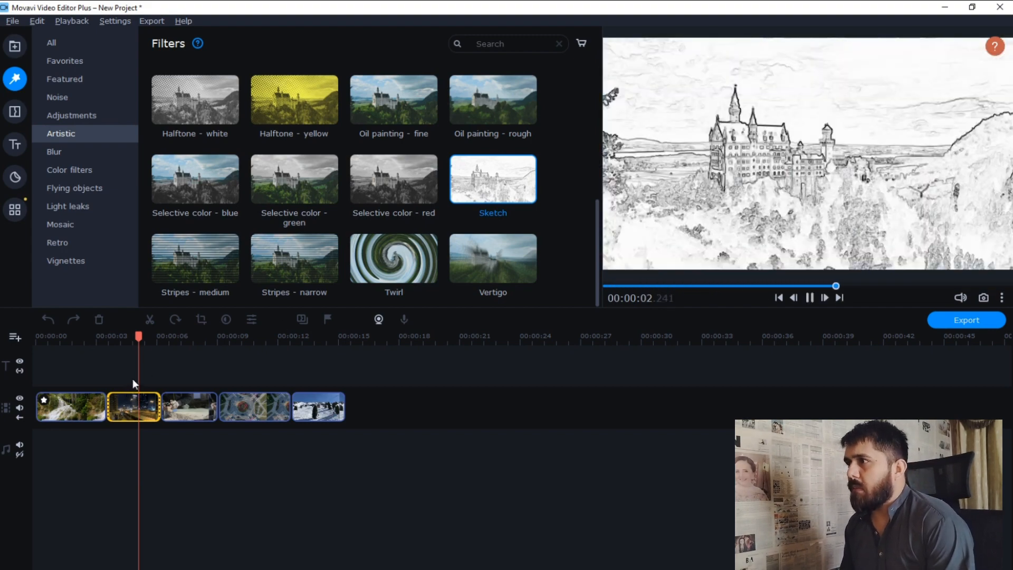
# Try the Sketch filter on the night street clip, play the clip and view its applied effects, and undo the filter
pyautogui.rightClick(463, 181)
pyautogui.click(518, 193)
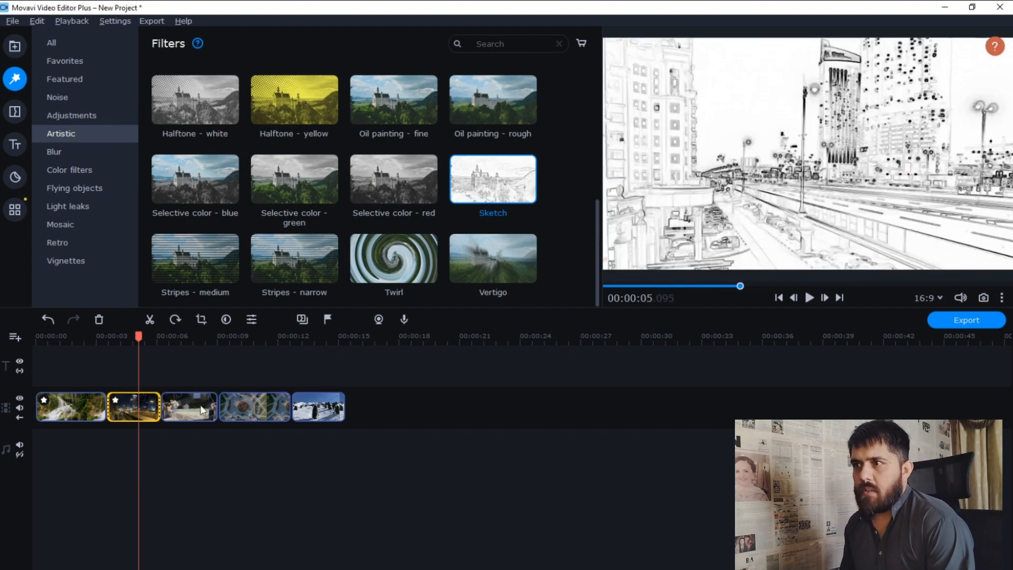
pyautogui.click(110, 340)
pyautogui.press('space')
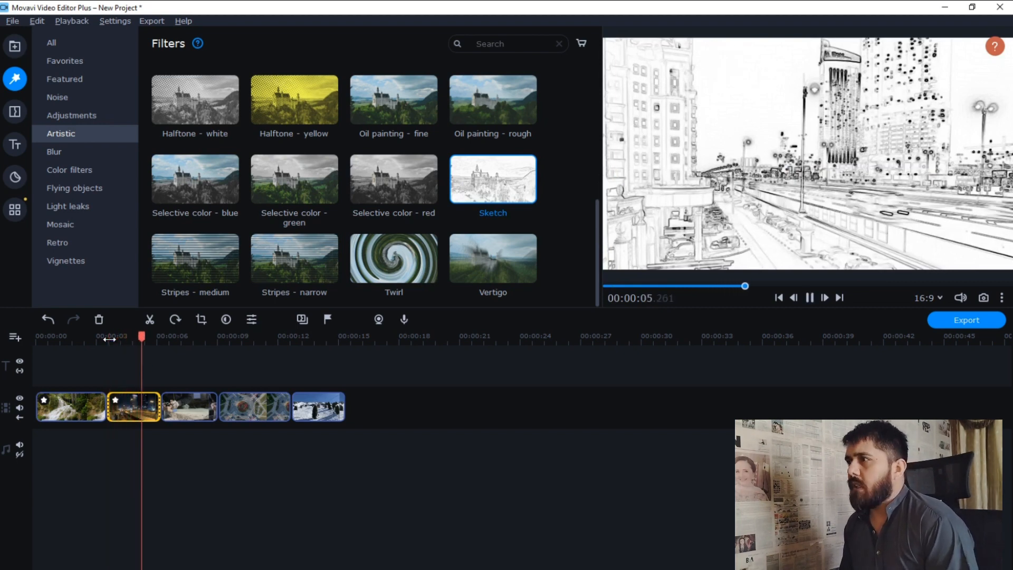
pyautogui.press('space')
pyautogui.click(114, 402)
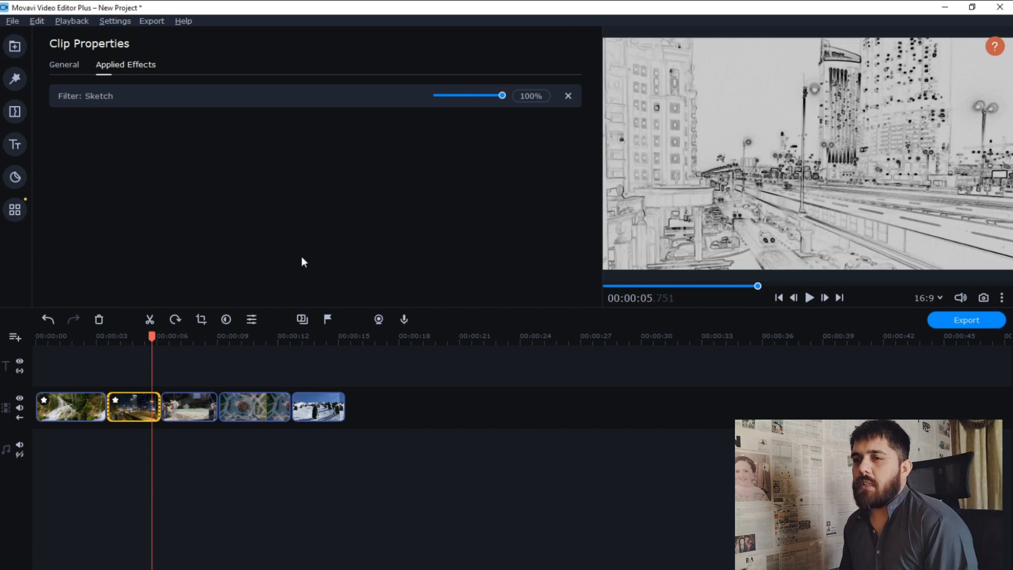
pyautogui.hotkey('ctrl', 'z')
# Try the Bokeh blur - butterflies filter from the Blur category on the night street clip and undo it
pyautogui.click(52, 152)
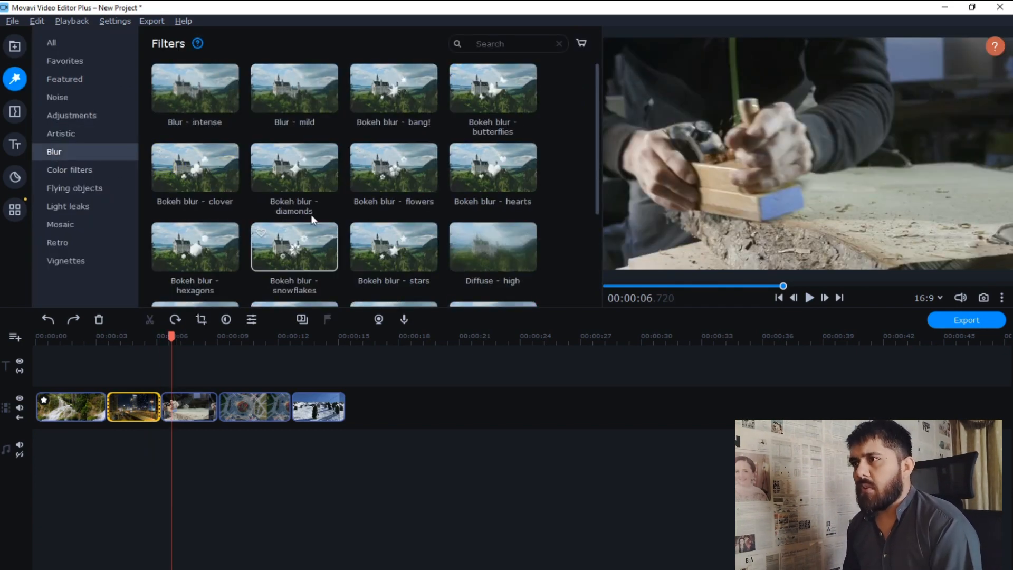
pyautogui.click(125, 407)
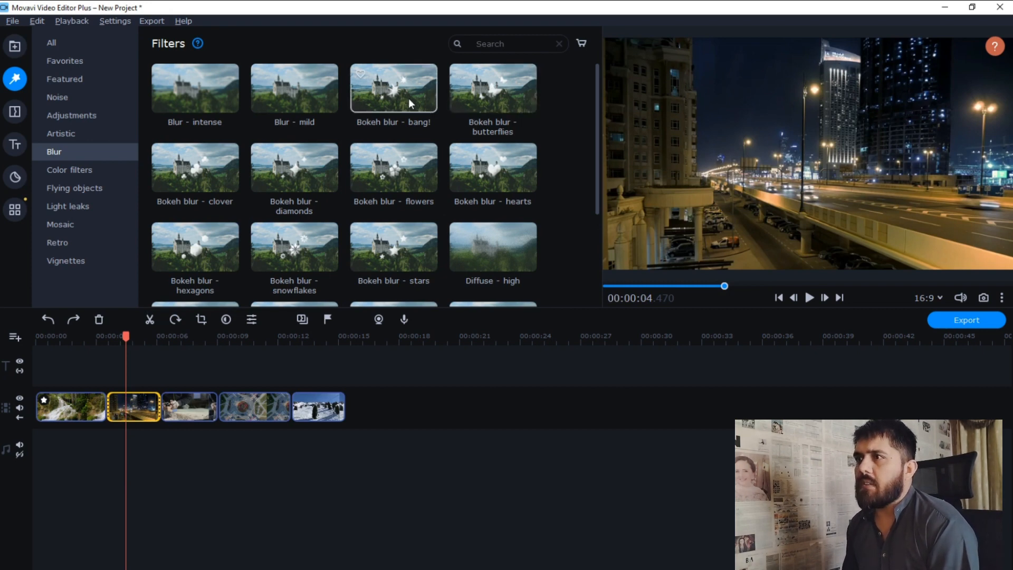
pyautogui.rightClick(486, 93)
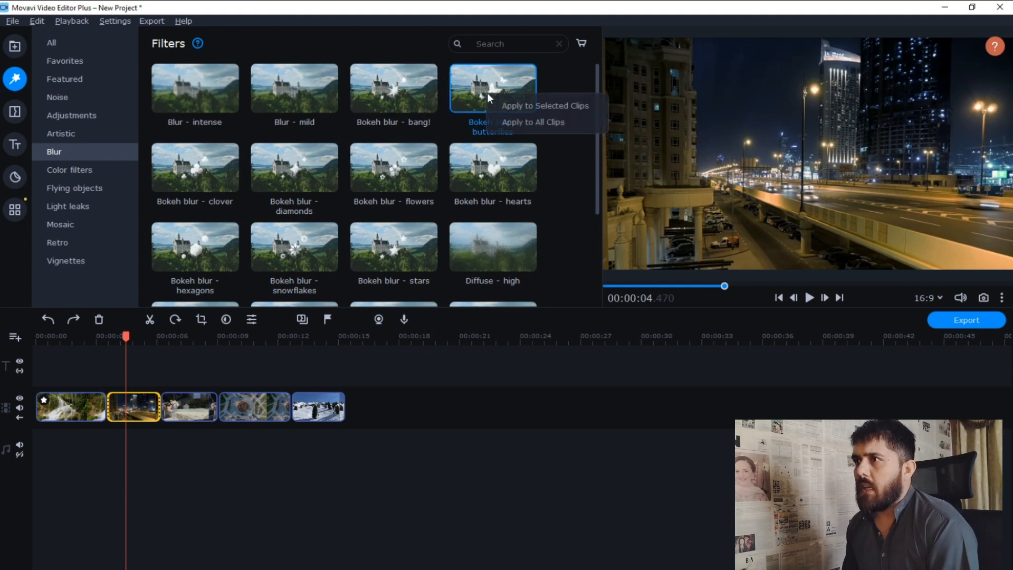
pyautogui.click(518, 103)
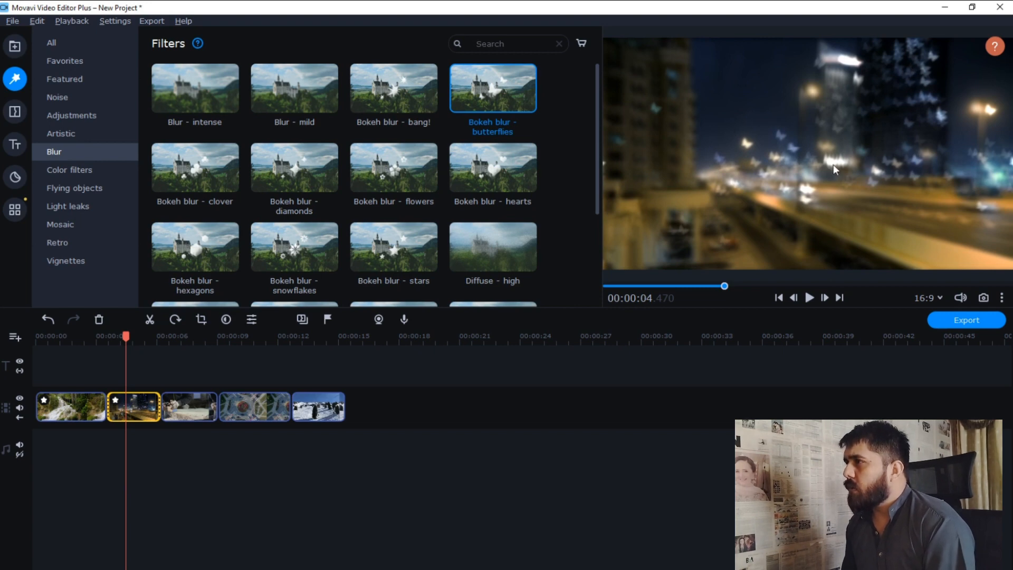
pyautogui.hotkey('ctrl', 'z')
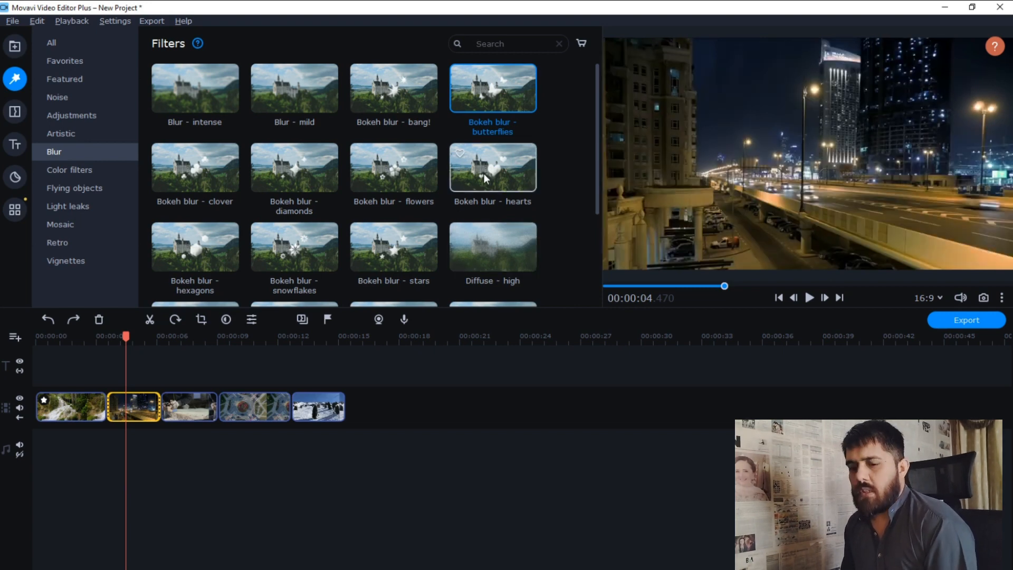
# Try the Bokeh blur - hearts filter on the night street clip and undo it
pyautogui.rightClick(495, 171)
pyautogui.click(517, 179)
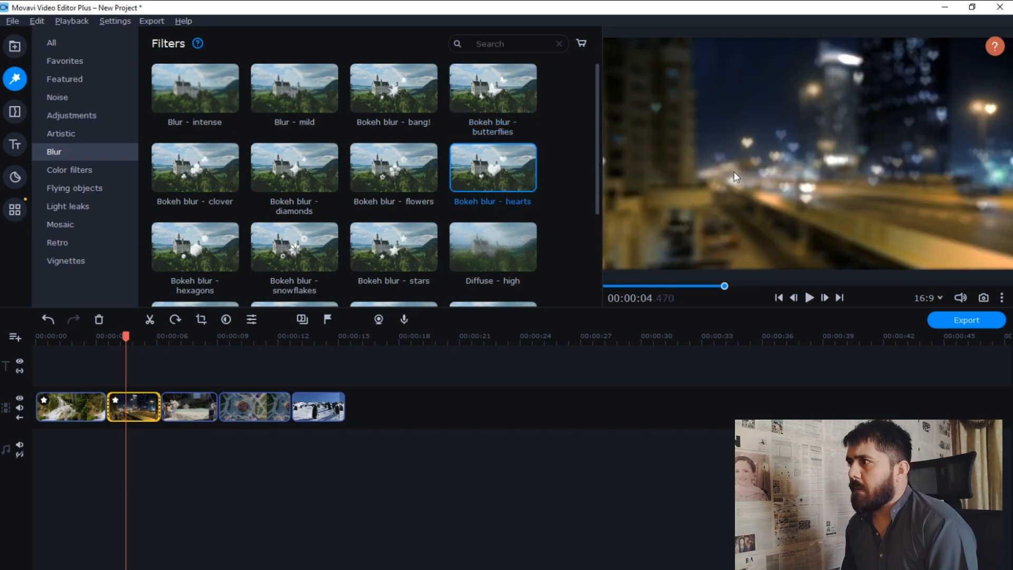
pyautogui.hotkey('ctrl', 'z')
# Preview the Motion blur filter in the Blur category and play the unfiltered night street clip
pyautogui.scroll(-2, 384, 221)
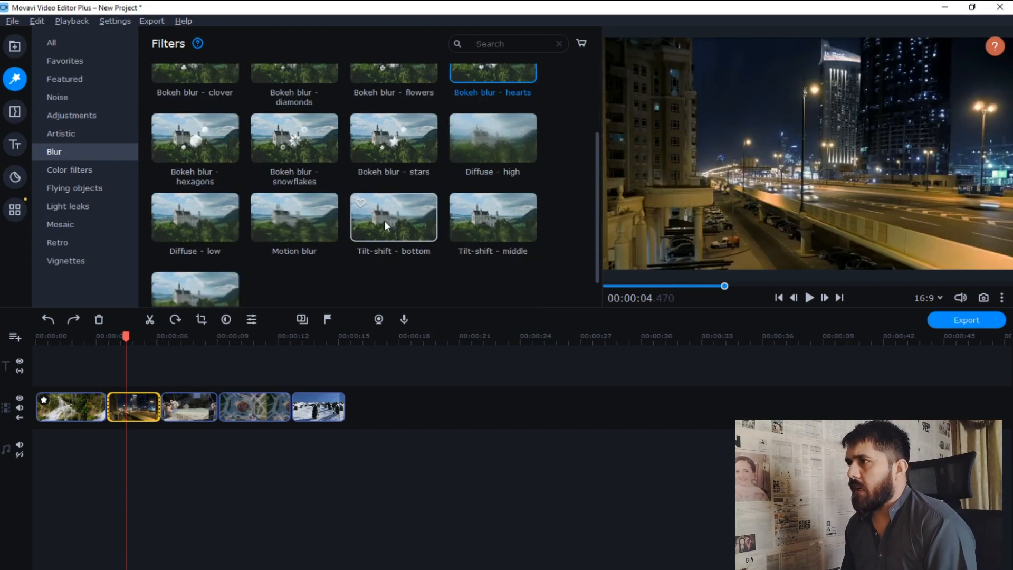
pyautogui.click(290, 229)
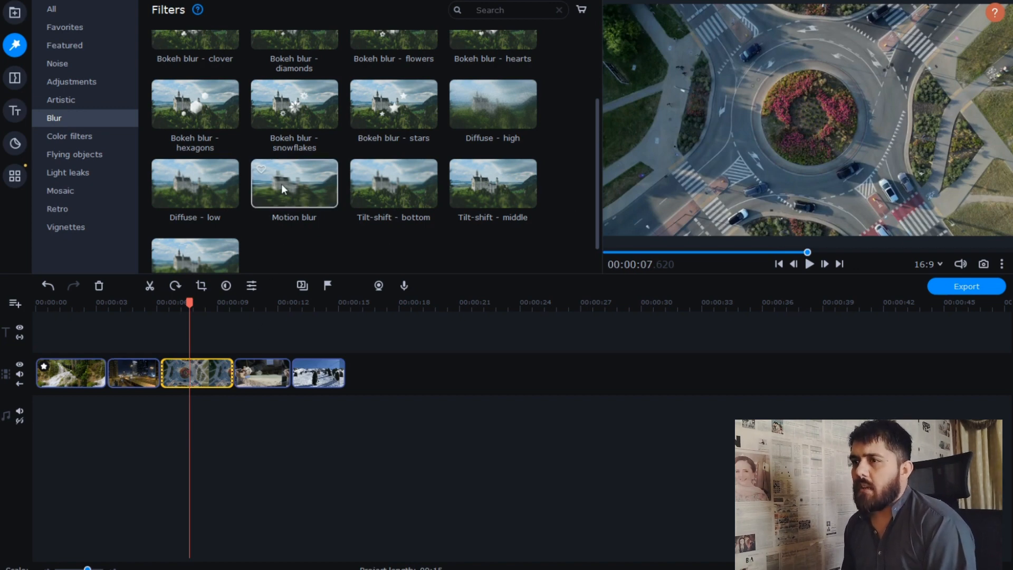
pyautogui.click(129, 376)
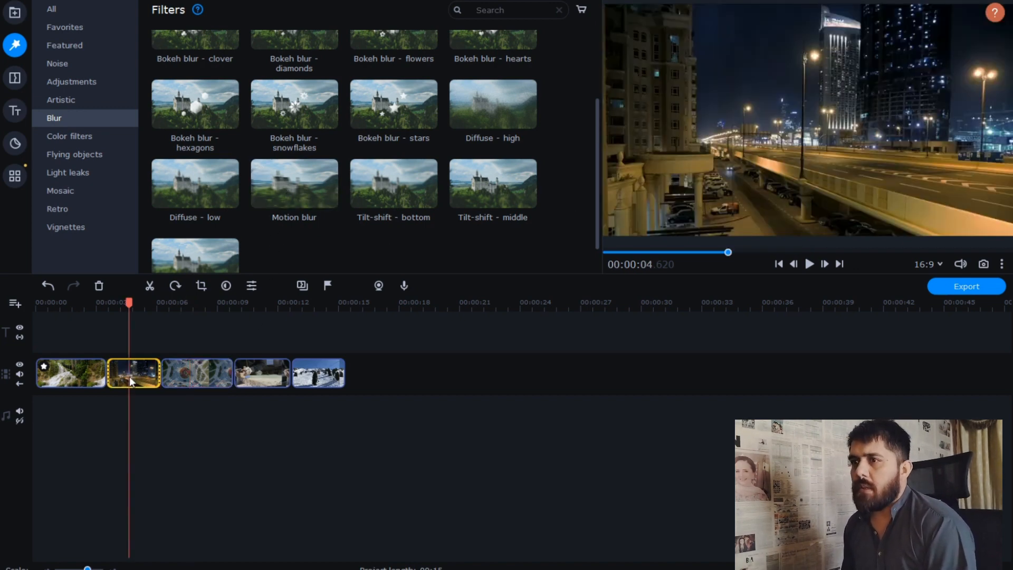
pyautogui.press('space')
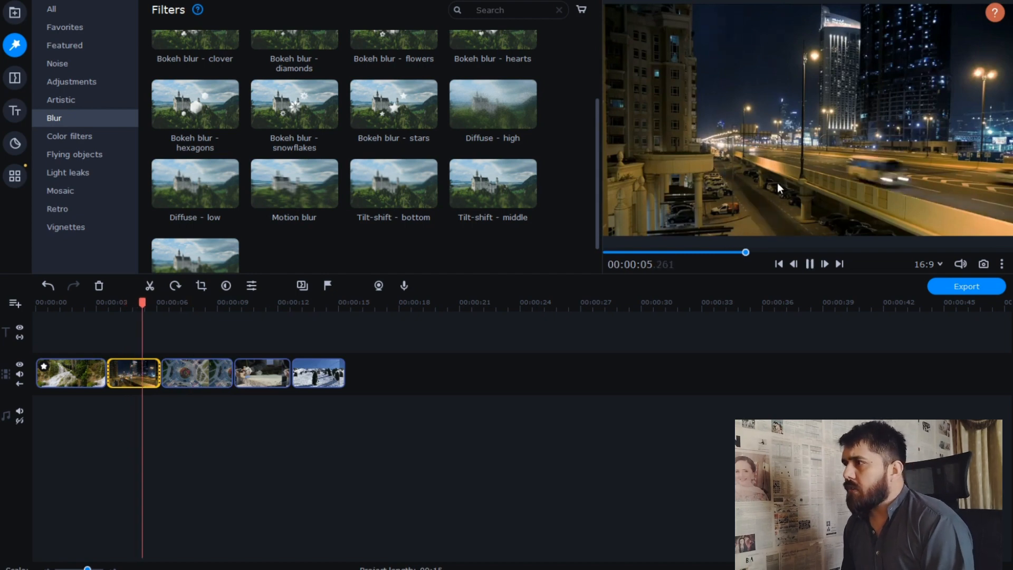
pyautogui.press('space')
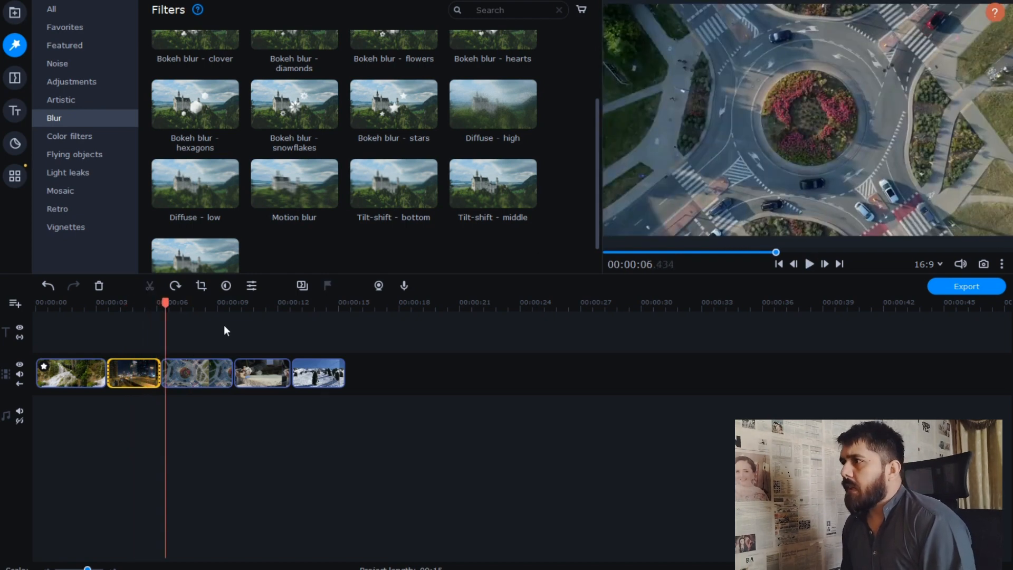
# Extend the night street clip to end at about 10 seconds on the timeline and play its beginning
pyautogui.click(128, 362)
pyautogui.moveTo(158, 373); pyautogui.dragTo(222, 375)
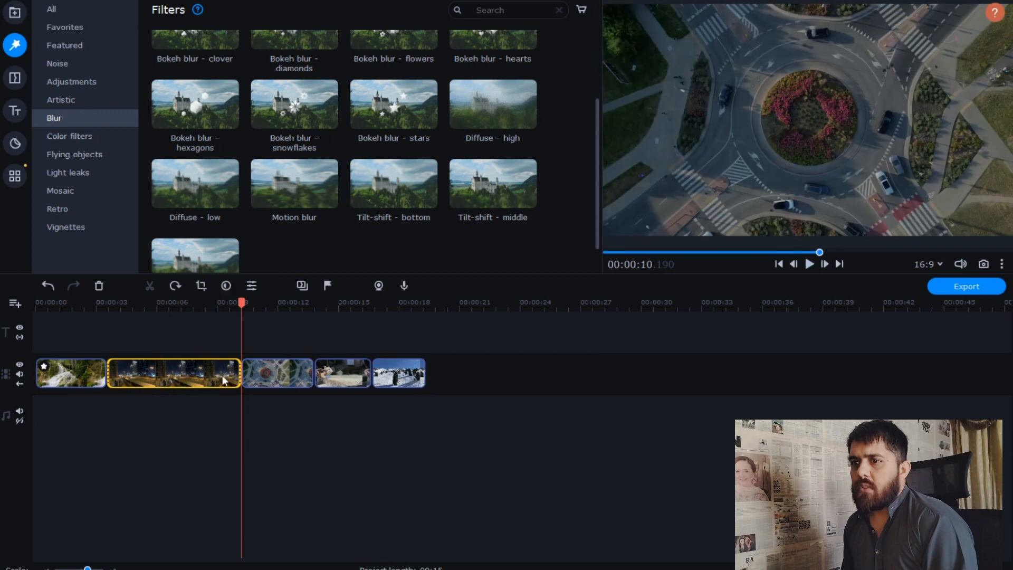
pyautogui.click(118, 302)
pyautogui.press('space')
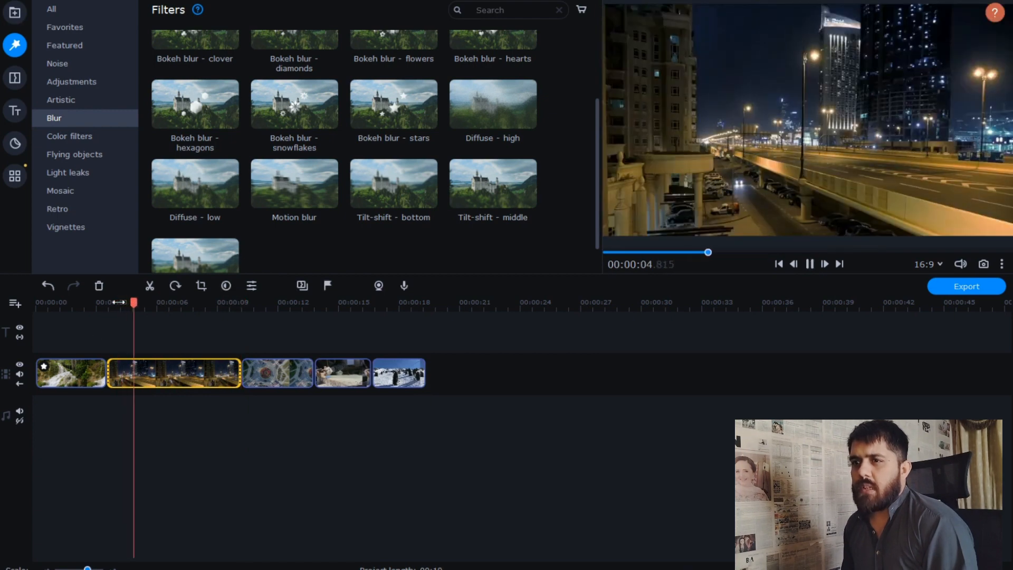
pyautogui.press('space')
pyautogui.click(109, 302)
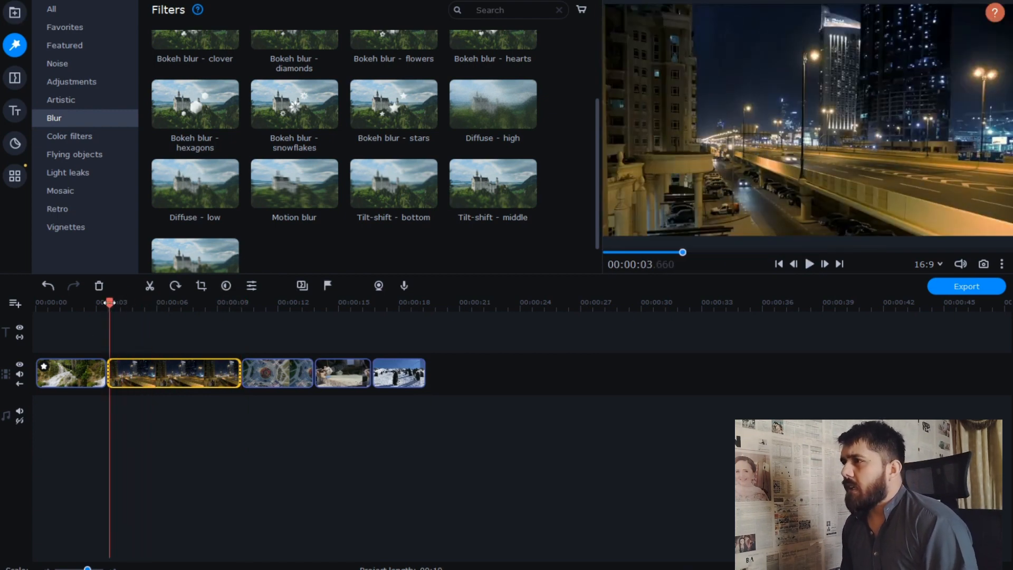
# Apply the Motion blur filter to the lengthened night street clip and play the clip
pyautogui.rightClick(296, 182)
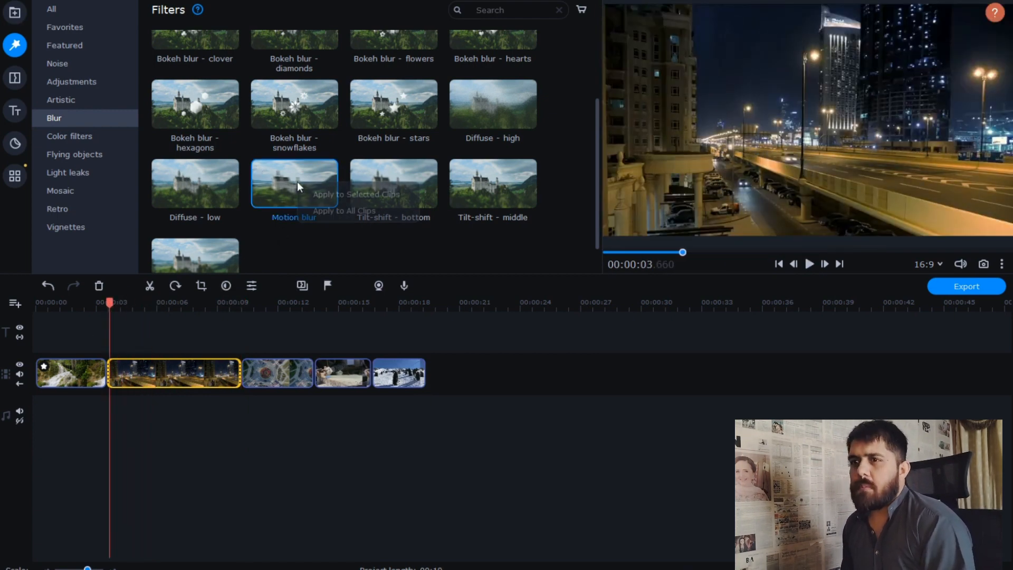
pyautogui.click(335, 196)
pyautogui.press('space')
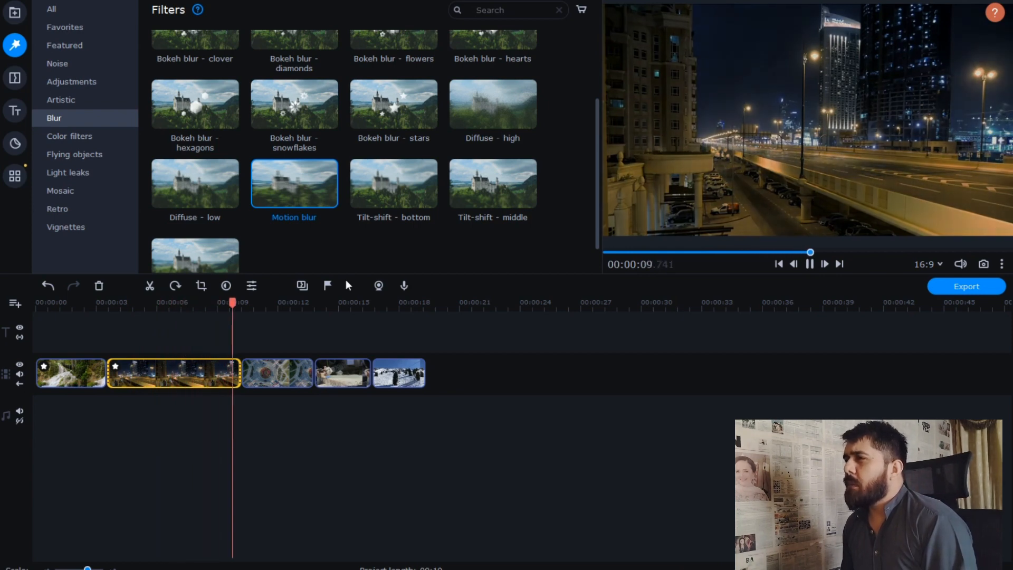
pyautogui.press('space')
pyautogui.rightClick(307, 178)
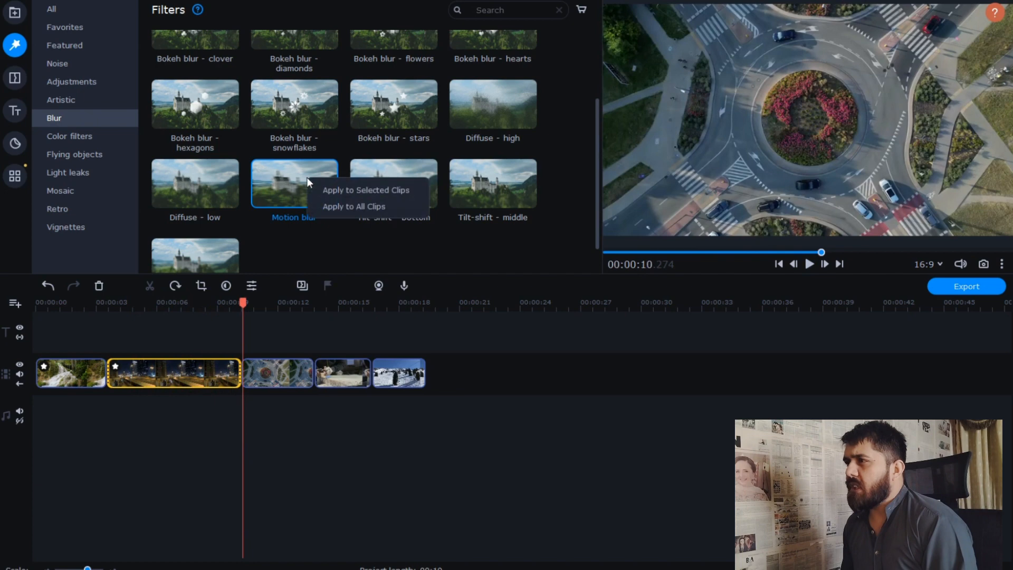
pyautogui.click(349, 191)
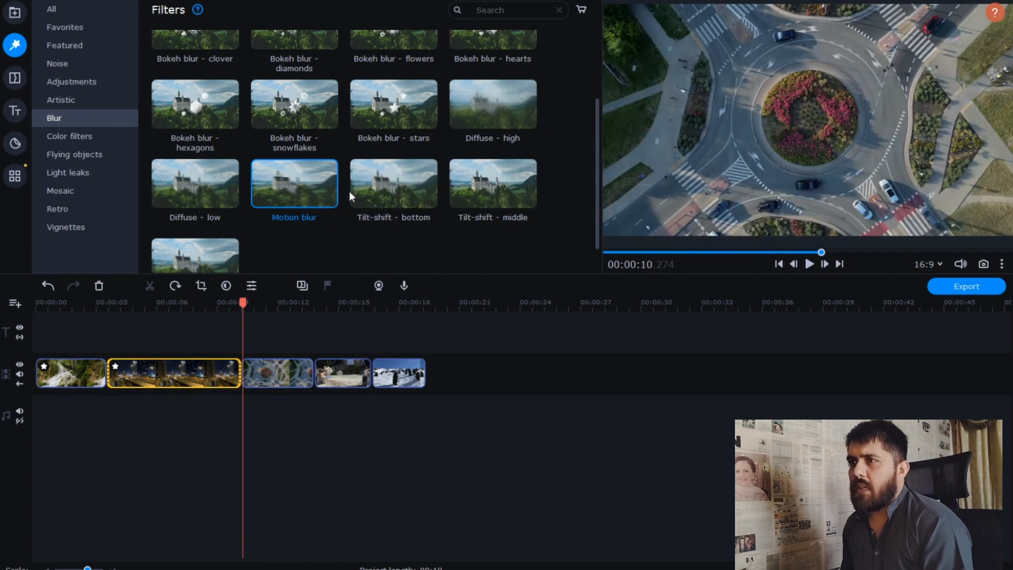
# Try the Motion blur filter on the roundabout clip, play the clip, and undo the filter
pyautogui.click(262, 383)
pyautogui.rightClick(302, 184)
pyautogui.click(306, 193)
pyautogui.moveTo(261, 302); pyautogui.dragTo(245, 302)
pyautogui.press('space')
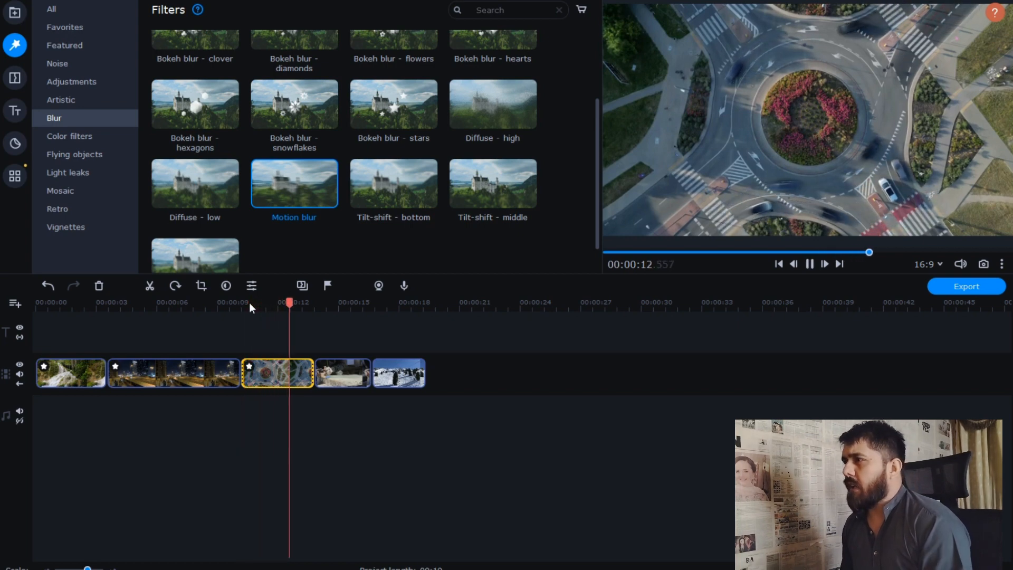
pyautogui.click(245, 304)
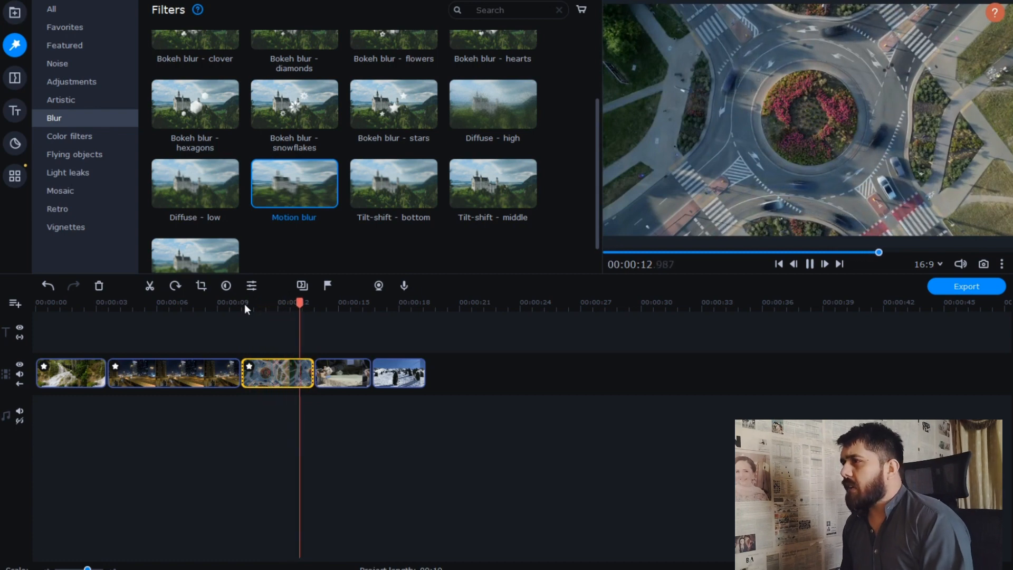
pyautogui.press('space')
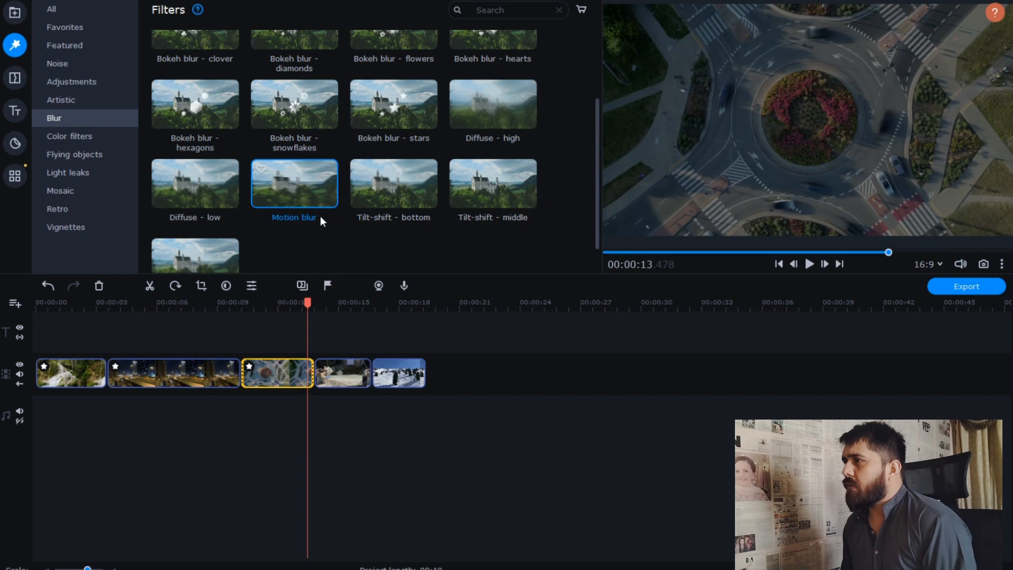
pyautogui.hotkey('ctrl', 'z')
# Look through the filters in the Artistic and Flying objects categories
pyautogui.scroll(-1, 221, 182)
pyautogui.click(60, 99)
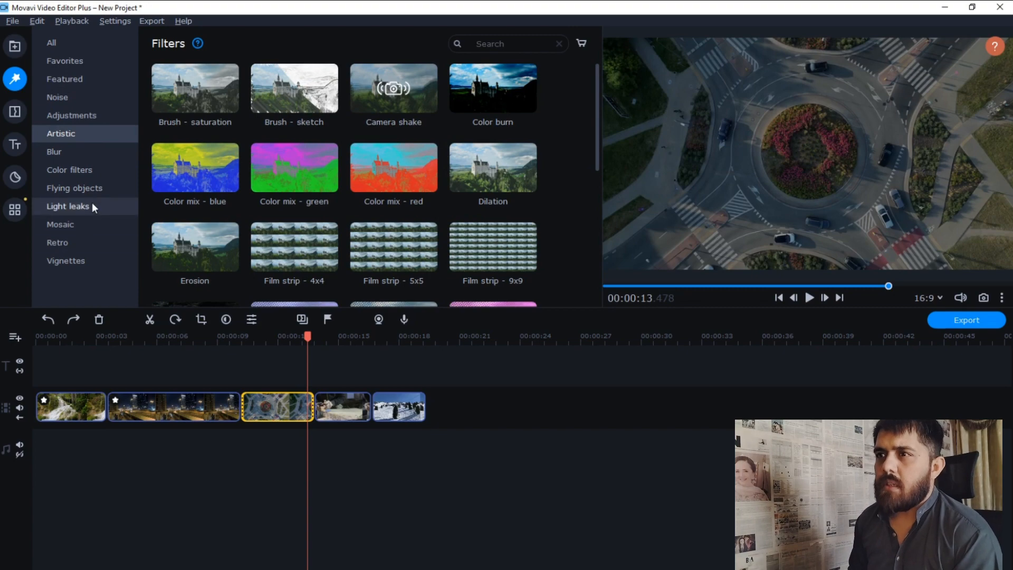
pyautogui.scroll(-2, 344, 196)
pyautogui.scroll(-2, 321, 194)
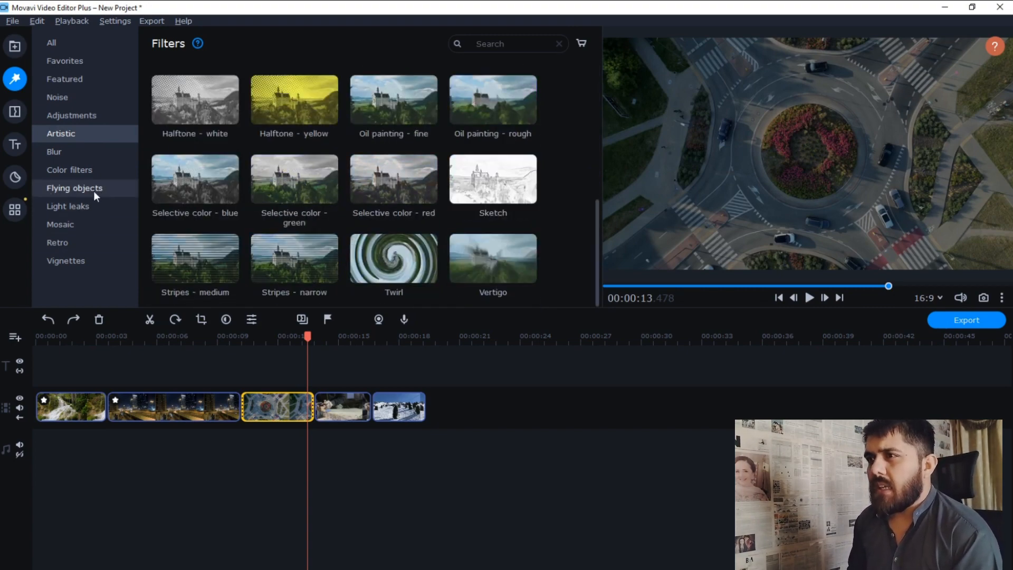
pyautogui.click(65, 193)
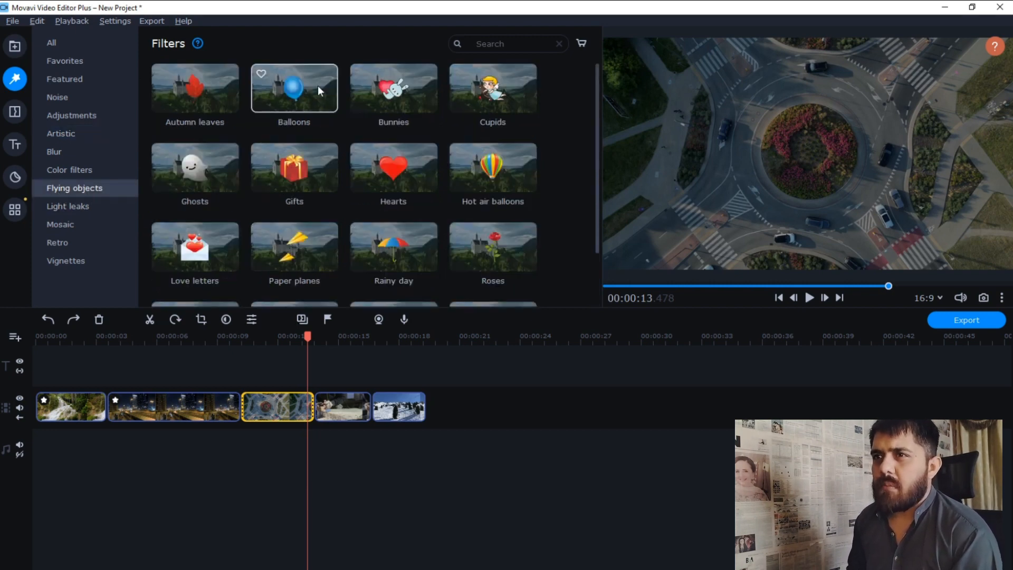
pyautogui.scroll(-1, 369, 153)
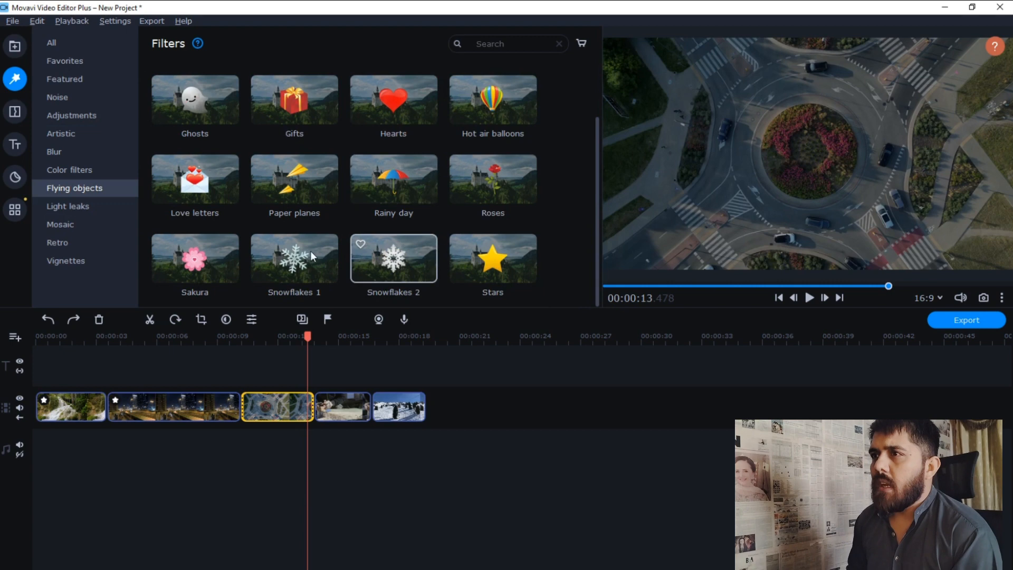
pyautogui.scroll(1, 207, 200)
pyautogui.scroll(-1, 207, 199)
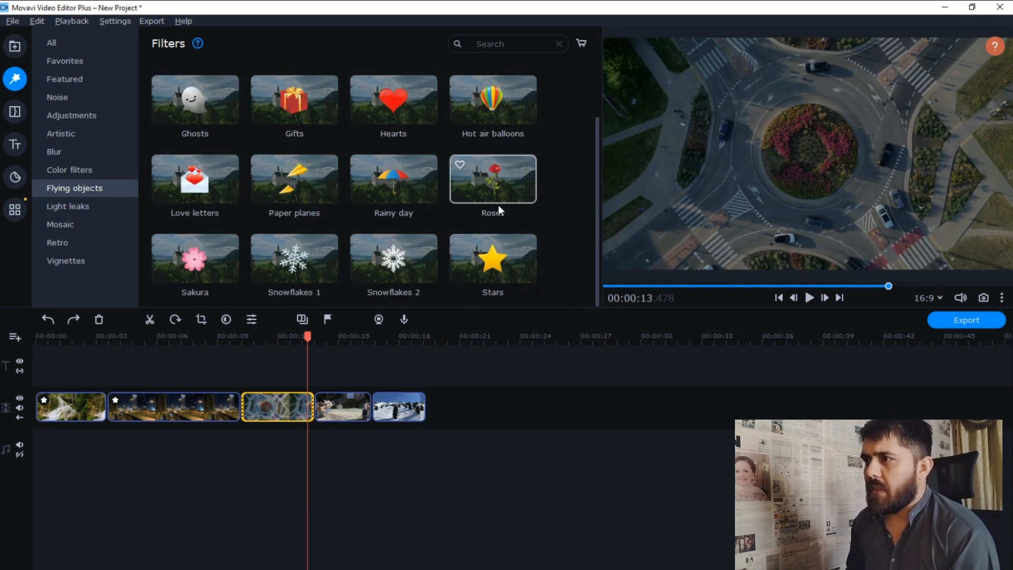
pyautogui.scroll(1, 496, 179)
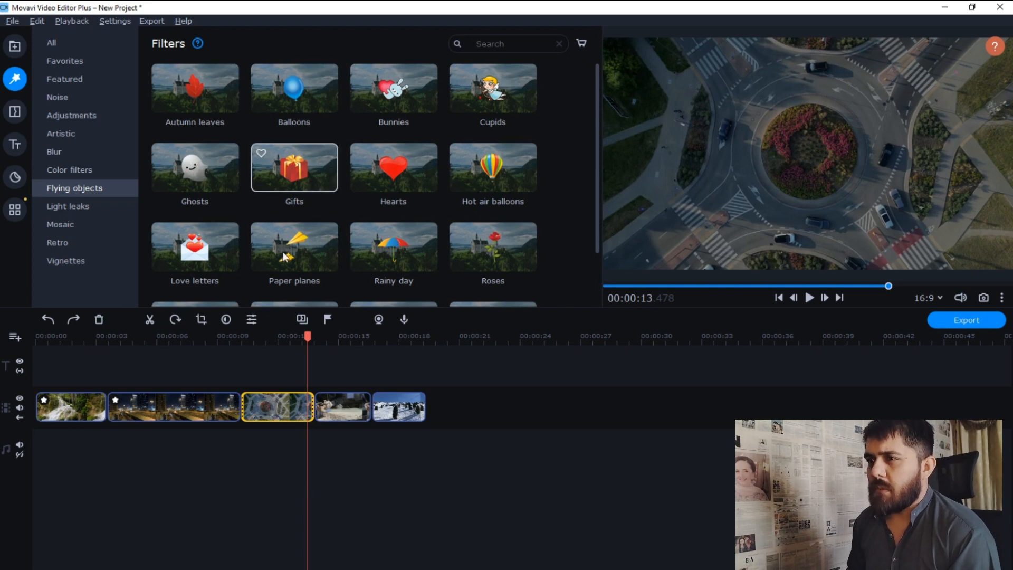
# Try the Snowflakes 1 filter from the Flying objects category on the snowy slope clip and play it
pyautogui.click(272, 405)
pyautogui.click(404, 412)
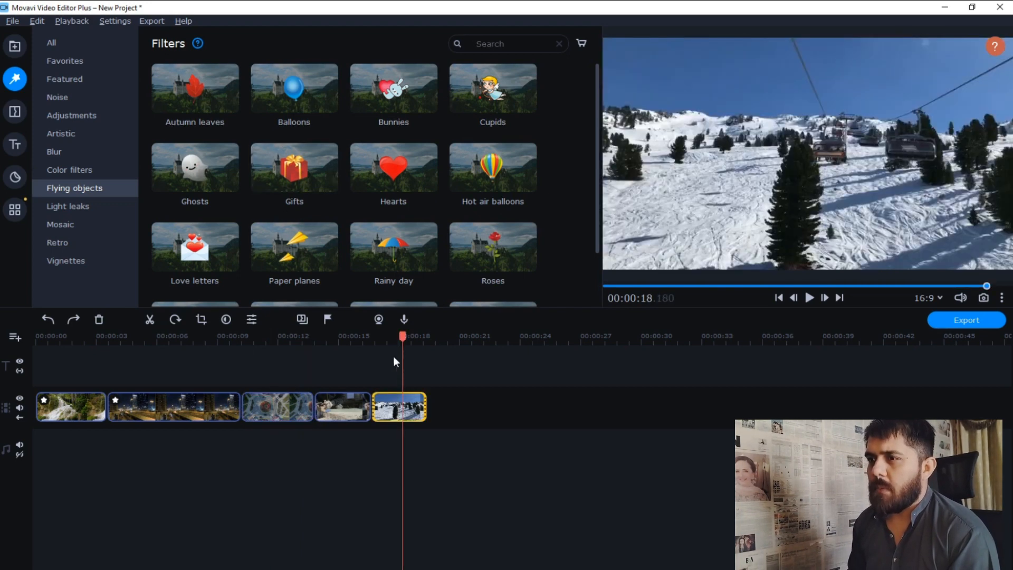
pyautogui.click(403, 319)
pyautogui.click(378, 388)
pyautogui.click(15, 209)
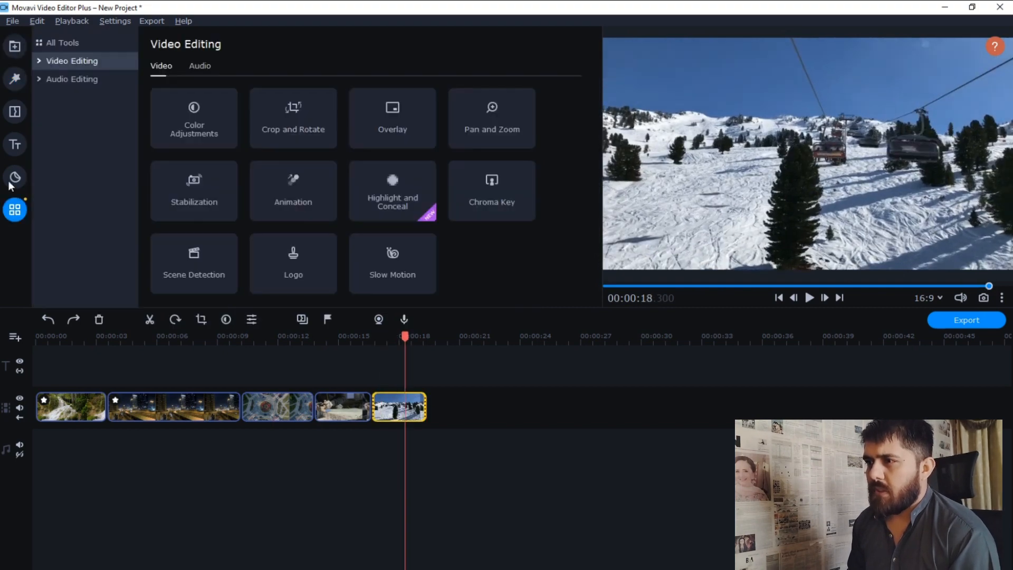
pyautogui.click(16, 78)
pyautogui.scroll(-2, 481, 251)
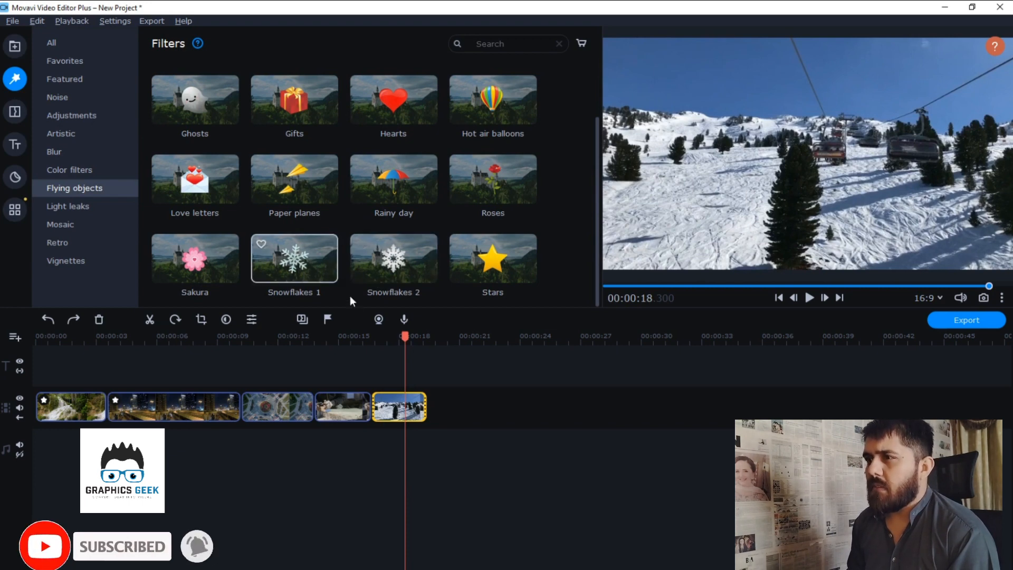
pyautogui.moveTo(387, 336); pyautogui.dragTo(374, 339)
pyautogui.rightClick(317, 260)
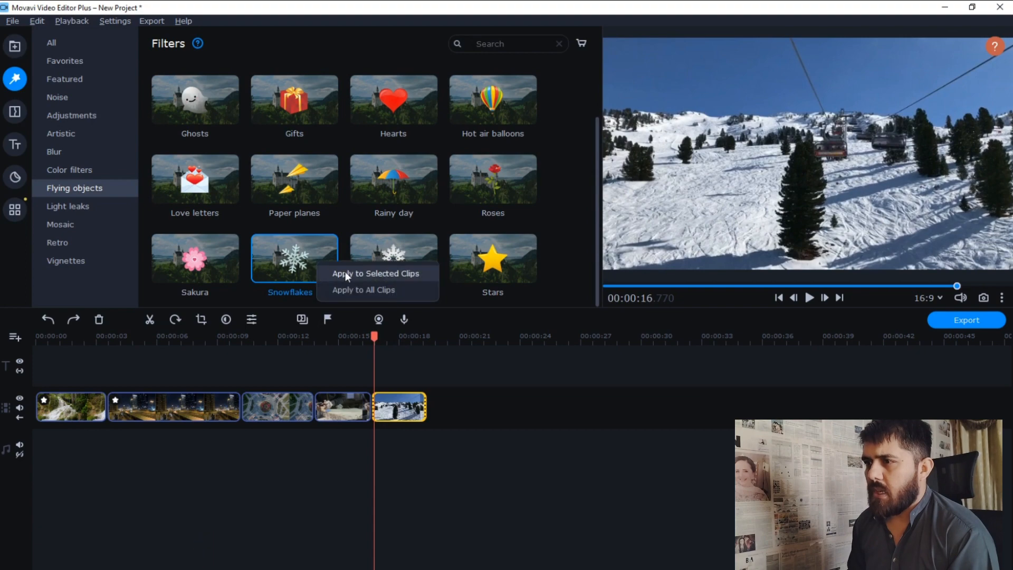
pyautogui.click(346, 273)
pyautogui.press('space')
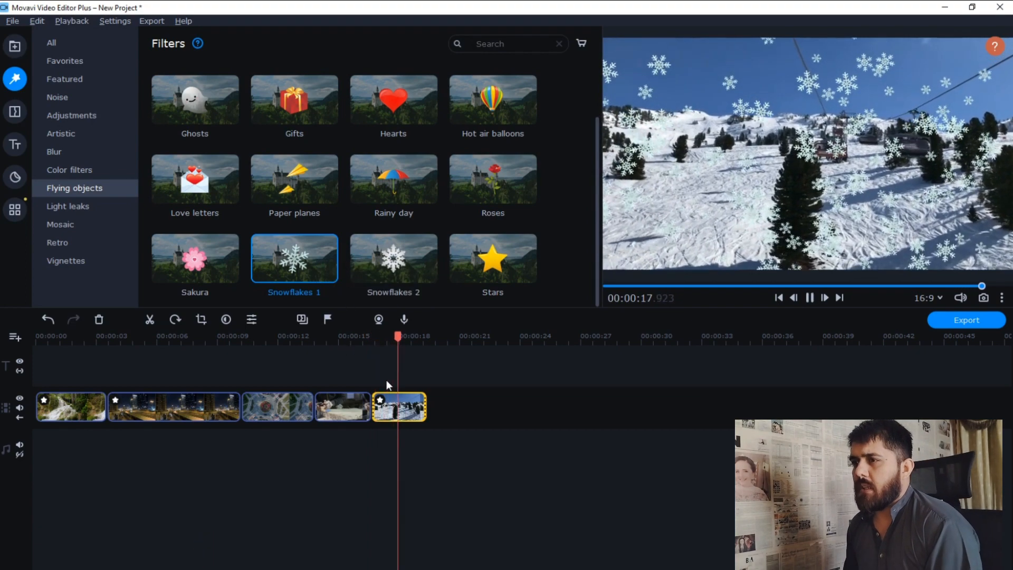
# Try extending the snowy slope clip, play it with the snowflakes, and undo the extension
pyautogui.moveTo(438, 404); pyautogui.dragTo(476, 404)
pyautogui.click(378, 353)
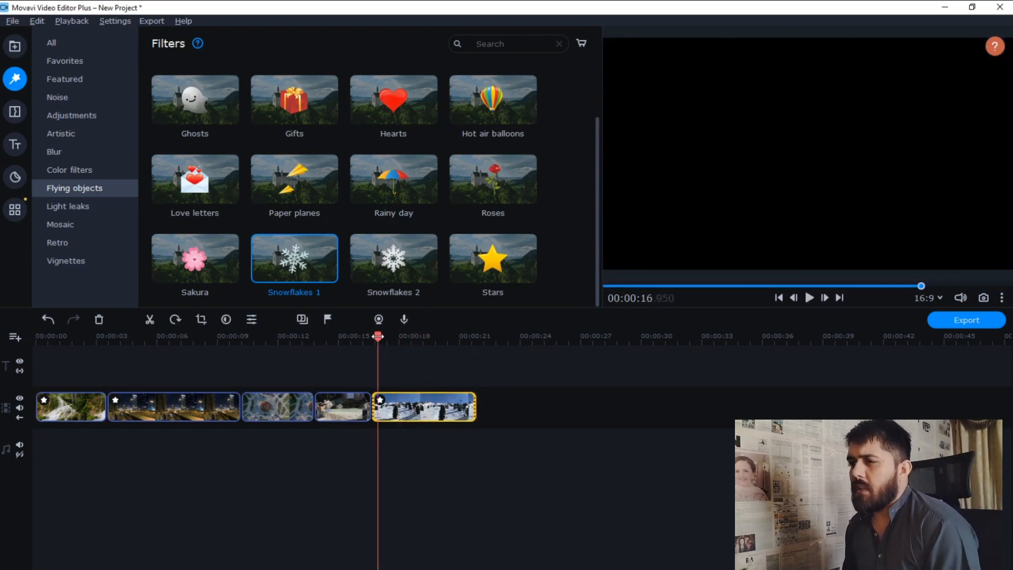
pyautogui.press('space')
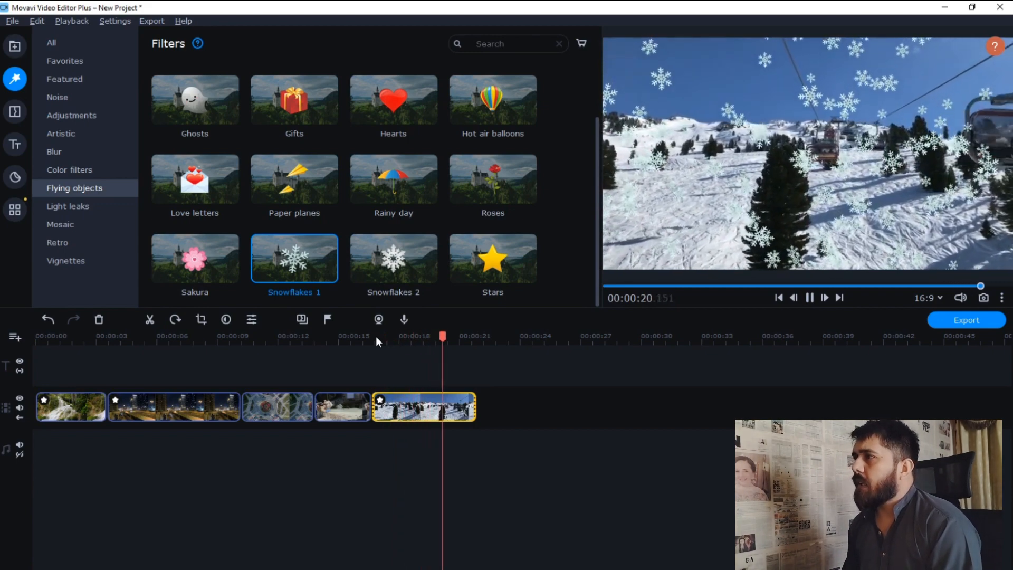
pyautogui.press('space')
pyautogui.hotkey('ctrl', 'z')
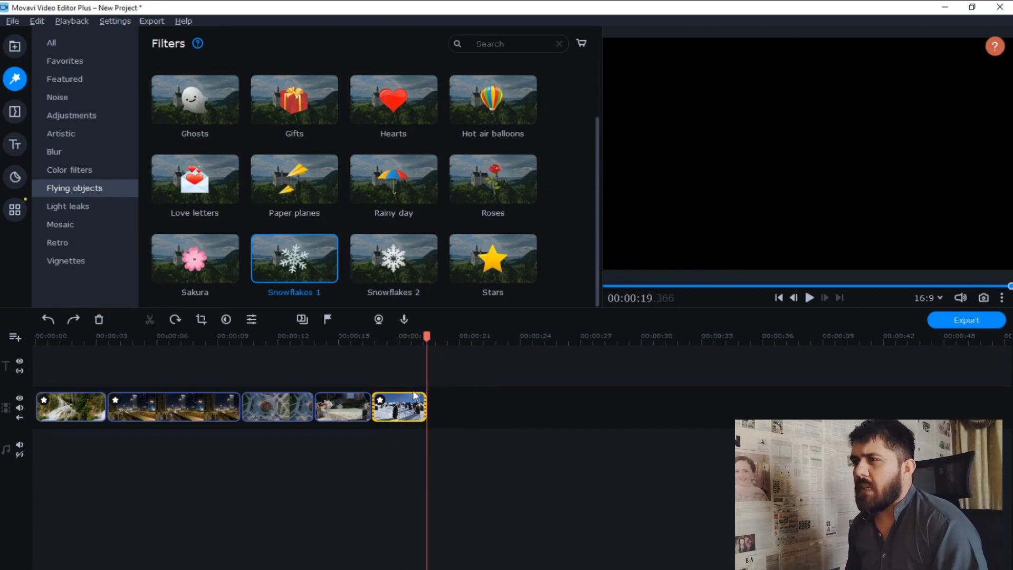
# Extend the snowy slope clip to end at about 22 seconds and open its applied effects to remove Snowflakes 1
pyautogui.moveTo(424, 403); pyautogui.dragTo(479, 405)
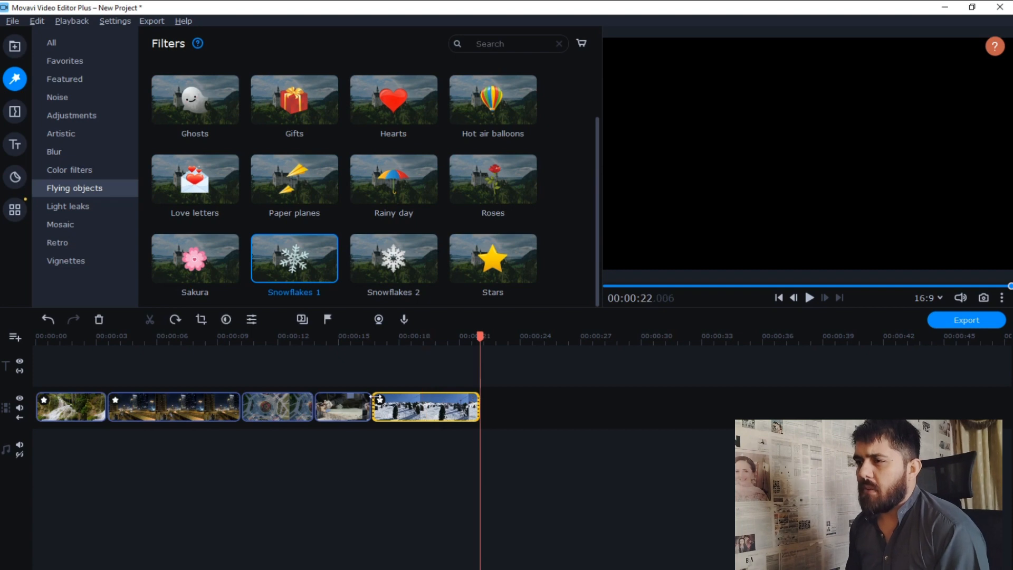
pyautogui.click(379, 399)
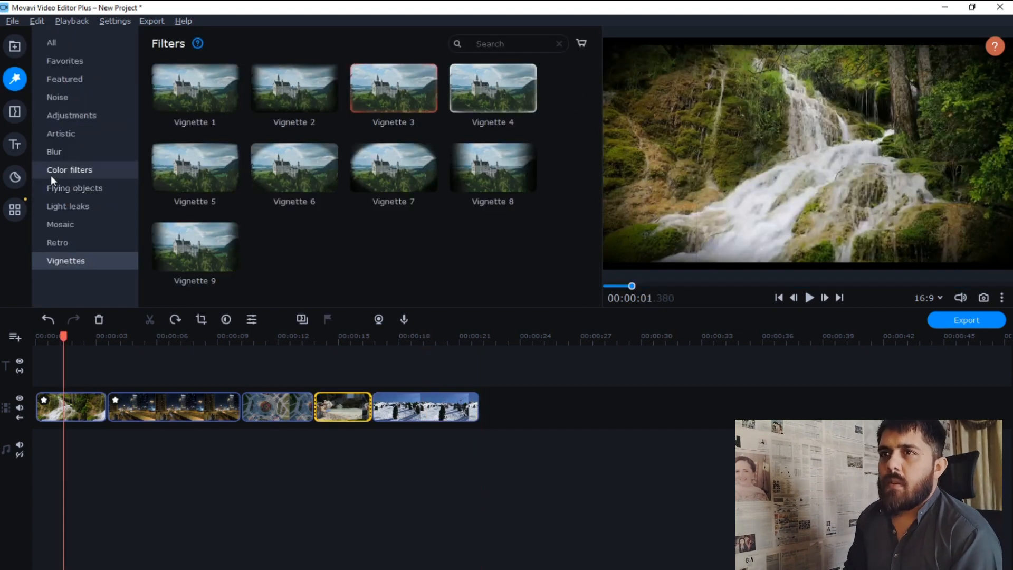
# Look through the Light leaks, Mosaic, Retro, Vignettes and Flying objects filters and preview the roundabout and snowy slope clips
pyautogui.click(59, 210)
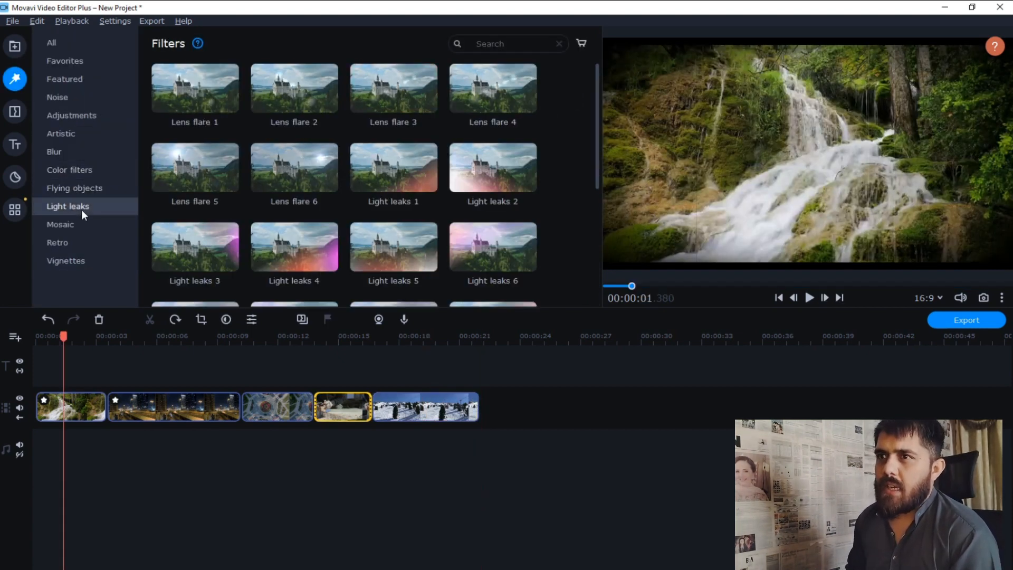
pyautogui.click(64, 223)
pyautogui.click(63, 243)
pyautogui.click(66, 261)
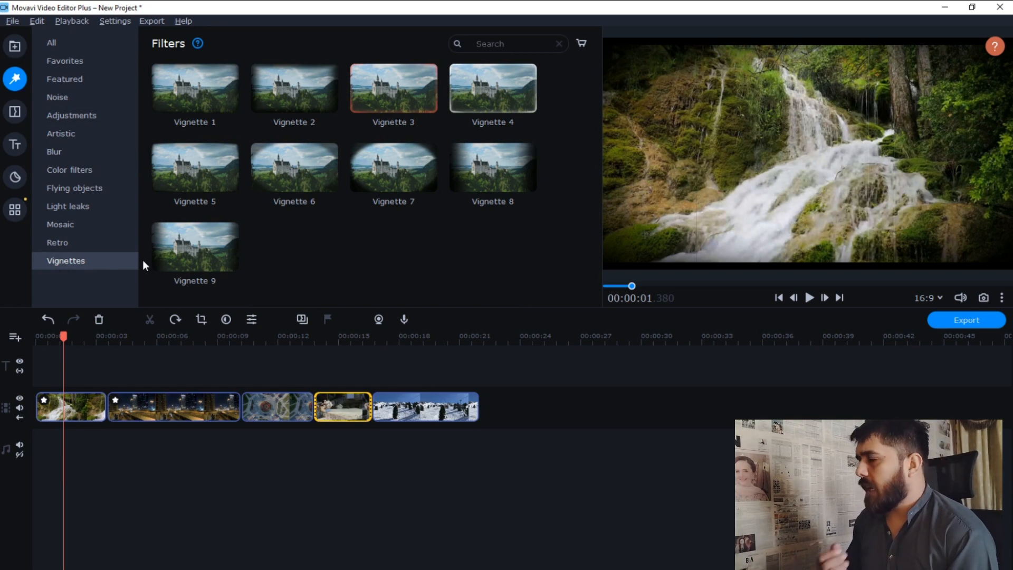
pyautogui.click(106, 193)
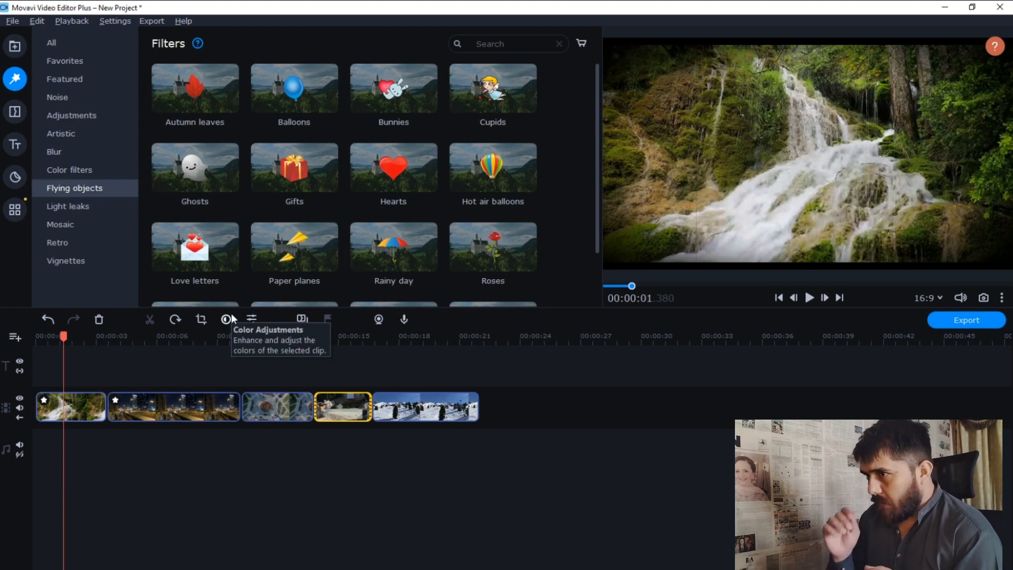
pyautogui.click(153, 335)
pyautogui.click(270, 338)
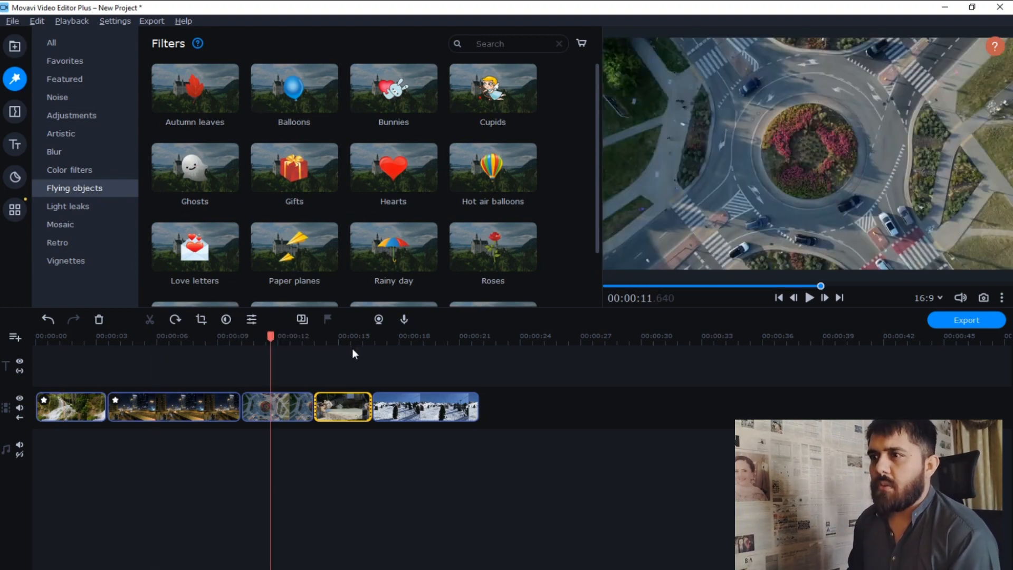
pyautogui.click(411, 340)
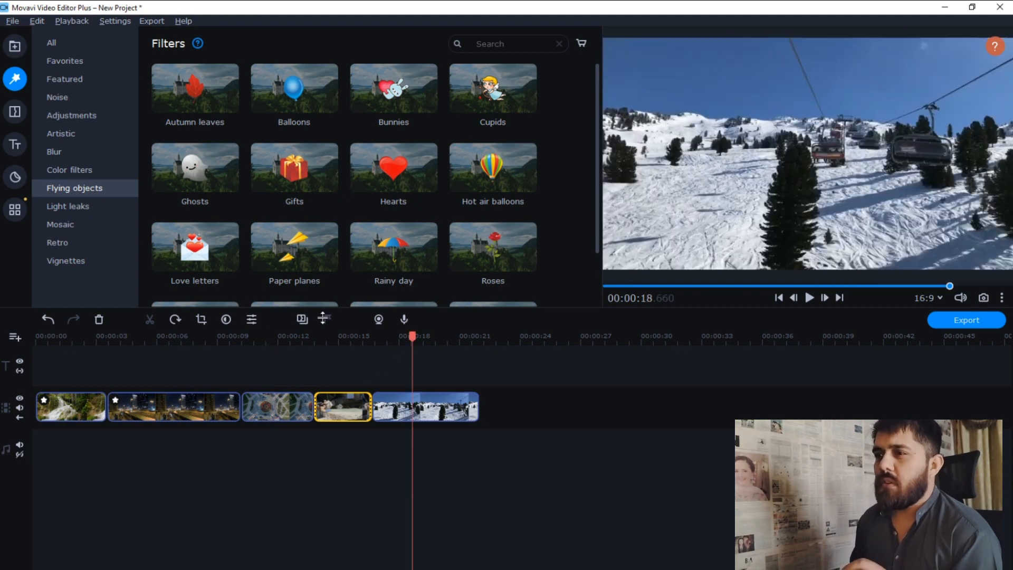
# Browse the full sticker collection and the favorites, and add the (* ^ ω ^) emoji sticker to favorites
pyautogui.click(15, 177)
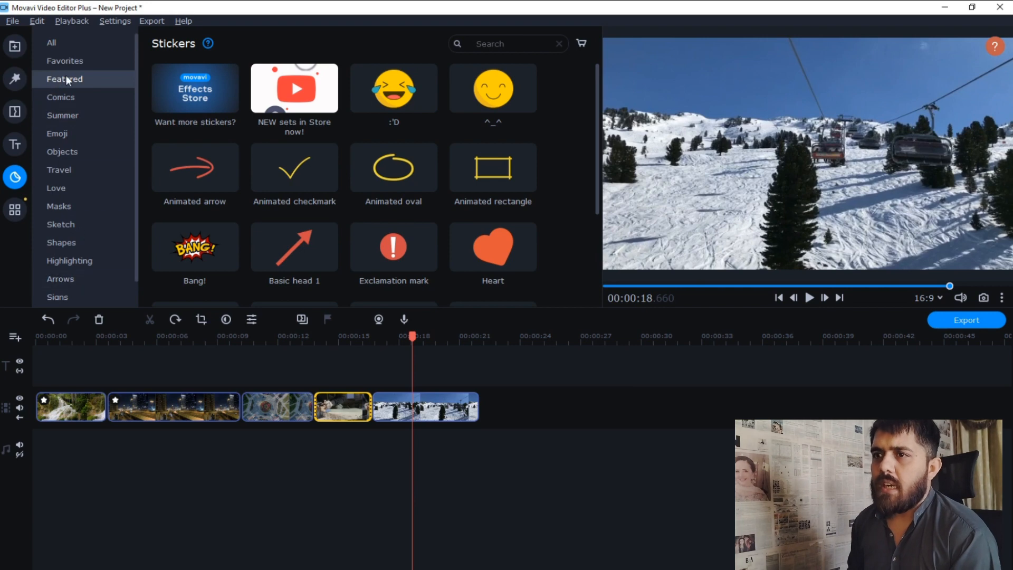
pyautogui.click(51, 43)
pyautogui.scroll(-10, 352, 174)
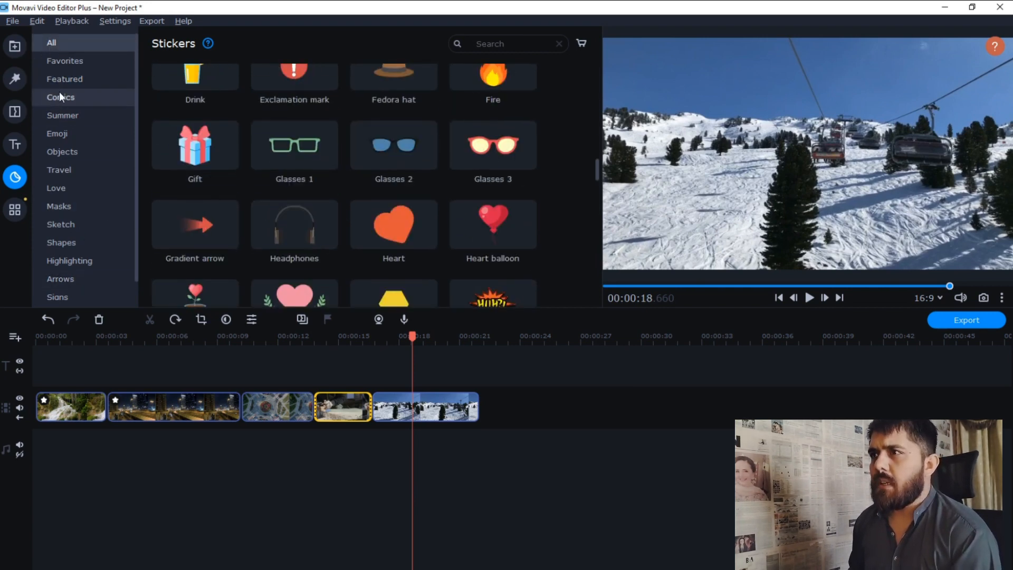
pyautogui.click(72, 61)
pyautogui.click(66, 44)
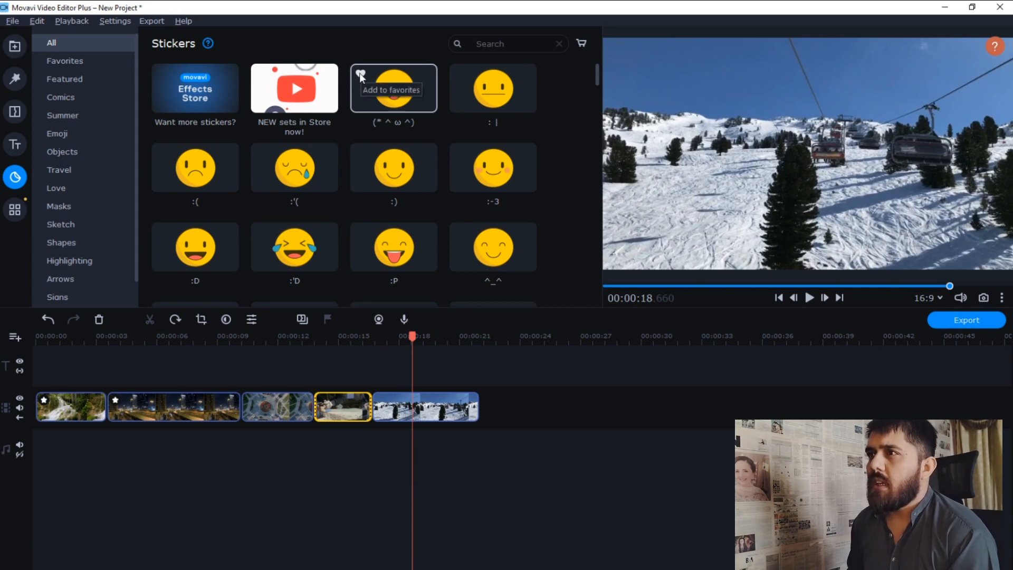
pyautogui.click(360, 74)
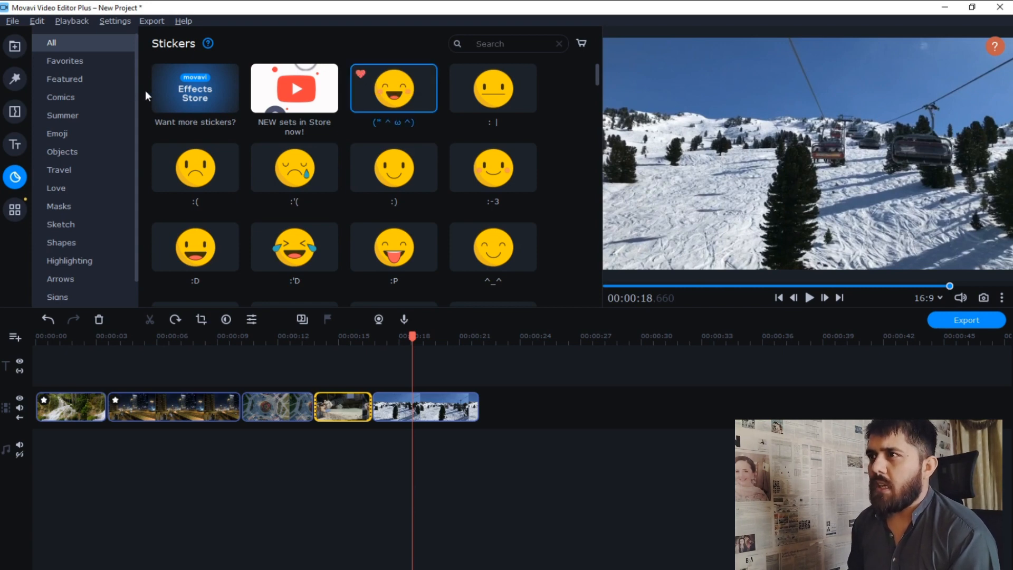
# Look through the Favorites, Featured, Comics, Emoji, Objects and Travel sticker categories
pyautogui.click(69, 61)
pyautogui.click(82, 78)
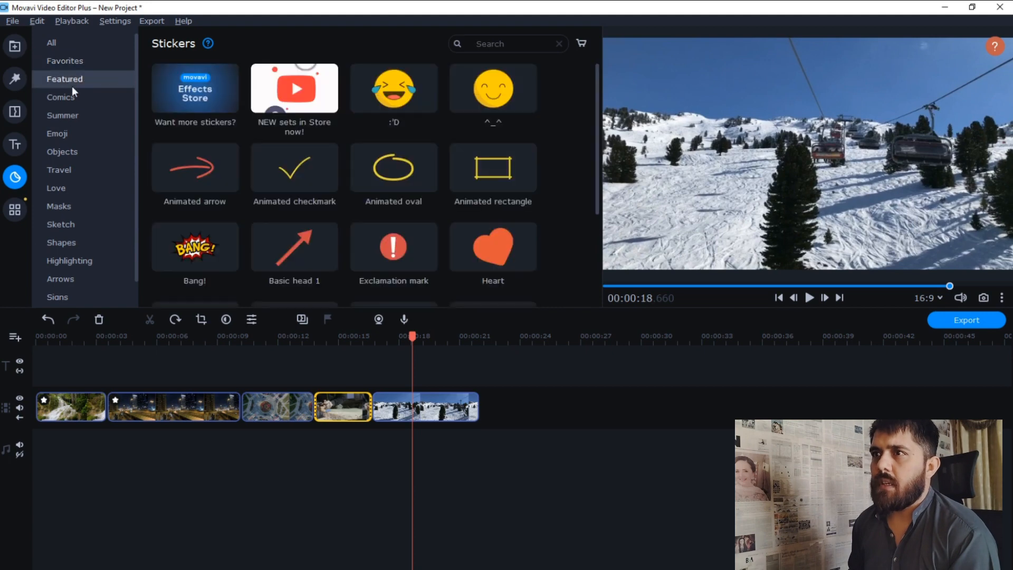
pyautogui.click(63, 98)
pyautogui.click(70, 134)
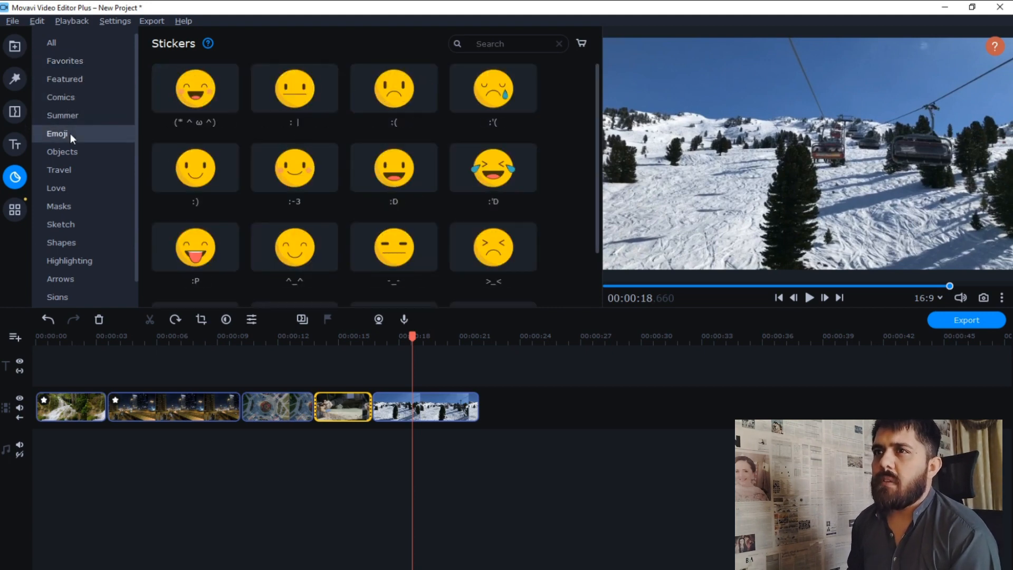
pyautogui.click(75, 154)
pyautogui.click(75, 174)
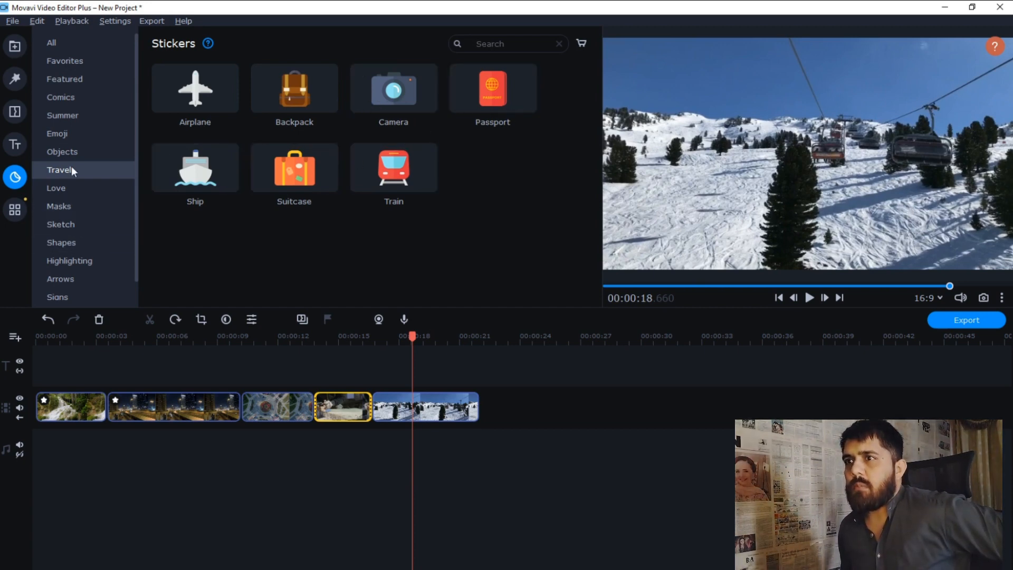
# Add the :D emoji sticker at the start of the timeline above the waterfall clip and shorten it to 2.85 seconds
pyautogui.click(71, 135)
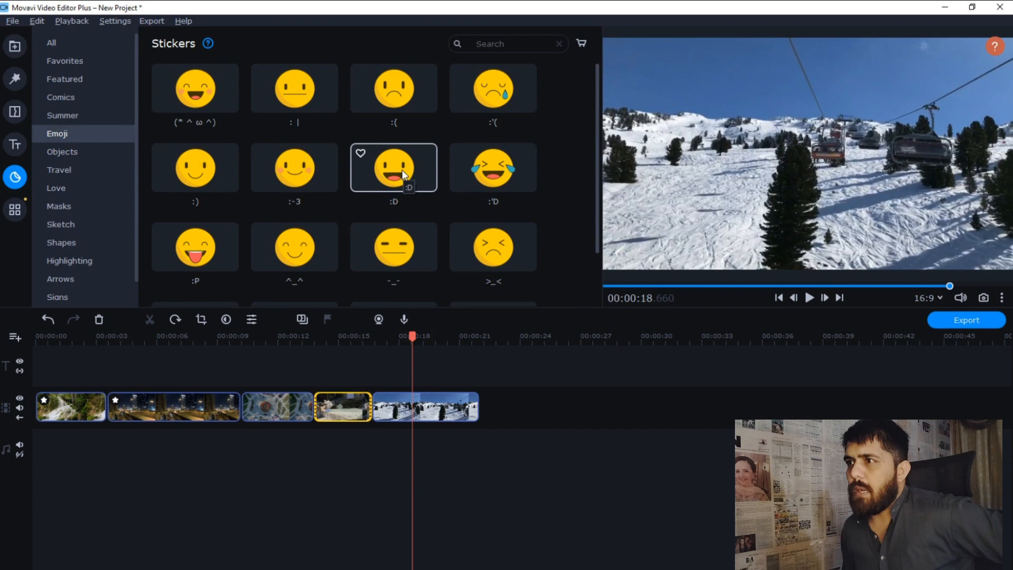
pyautogui.moveTo(400, 166); pyautogui.dragTo(37, 378)
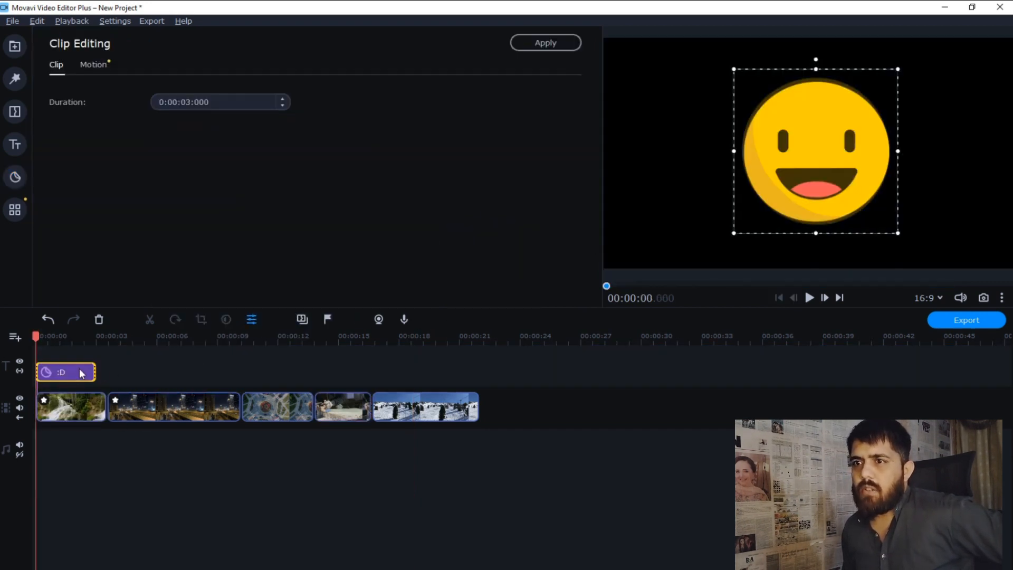
pyautogui.moveTo(92, 368)
pyautogui.mouseDown()
pyautogui.moveTo(210, 366)
pyautogui.moveTo(48, 369)
pyautogui.moveTo(153, 369)
pyautogui.moveTo(141, 384)
pyautogui.moveTo(90, 372)
pyautogui.mouseUp()
pyautogui.click(81, 372)
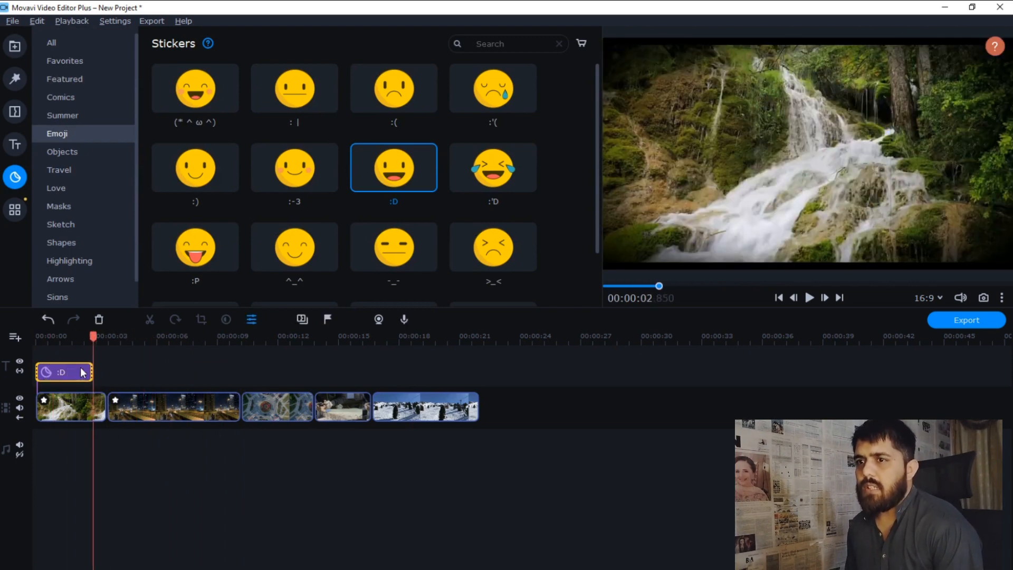
pyautogui.scroll(3, 120, 397)
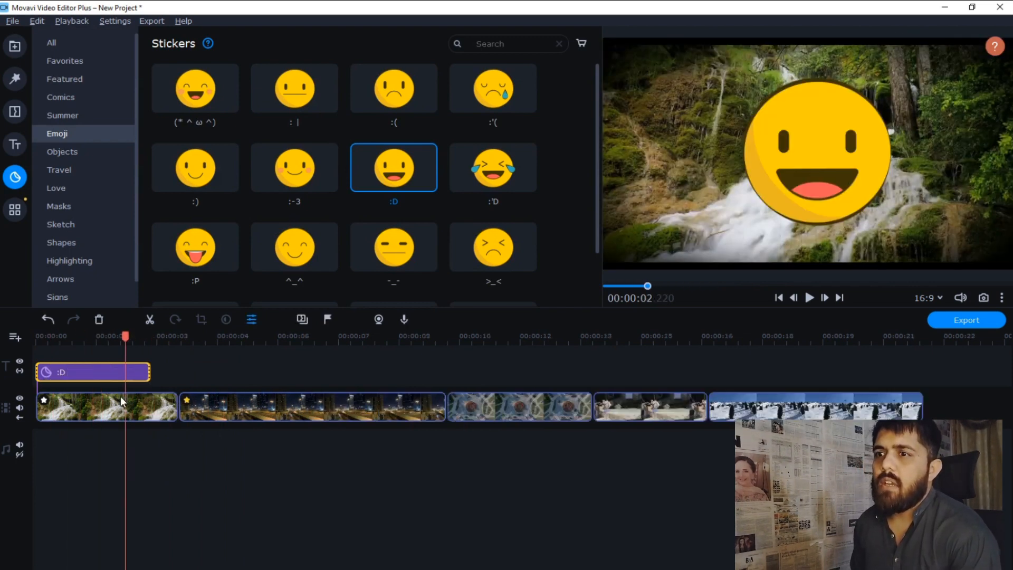
# Shrink the :D sticker to a bit over half its size on the waterfall frame, and try squashing it horizontally before undoing that
pyautogui.click(841, 124)
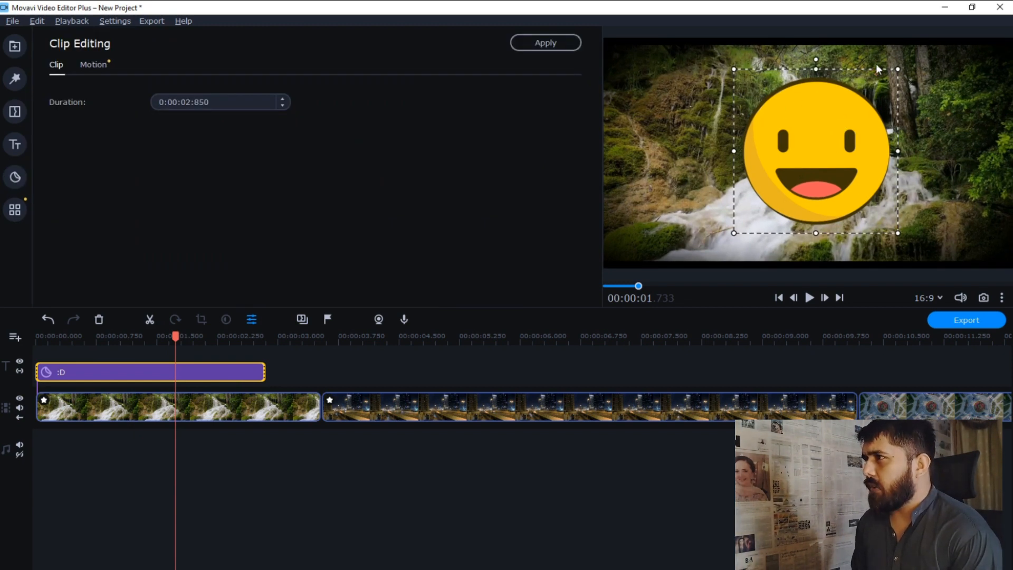
pyautogui.moveTo(898, 67); pyautogui.dragTo(791, 177)
pyautogui.moveTo(734, 232); pyautogui.dragTo(825, 241)
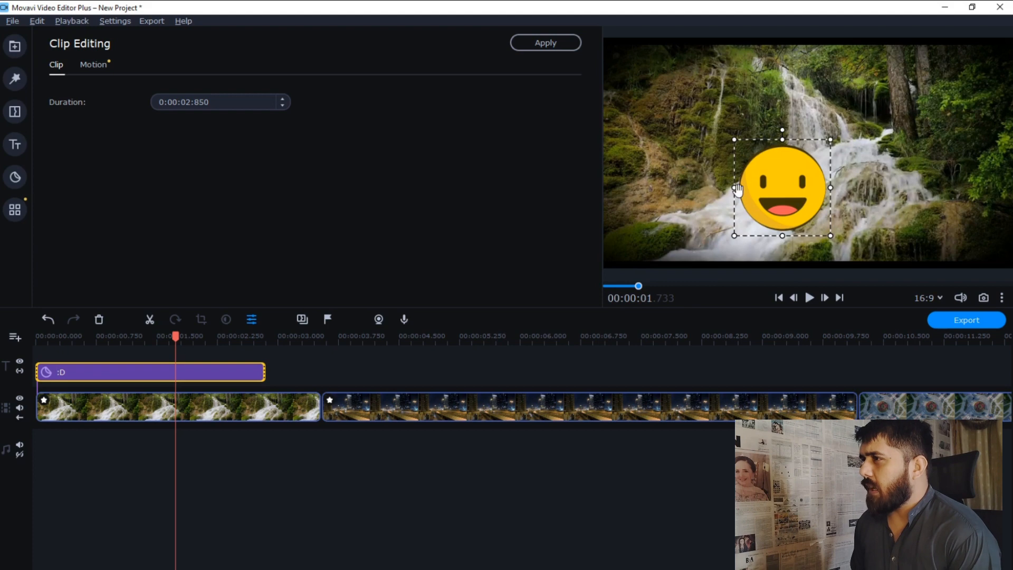
pyautogui.moveTo(834, 185)
pyautogui.mouseDown()
pyautogui.moveTo(874, 187)
pyautogui.moveTo(836, 187)
pyautogui.mouseUp()
pyautogui.moveTo(734, 188); pyautogui.dragTo(807, 187)
pyautogui.hotkey('ctrl', 'z')
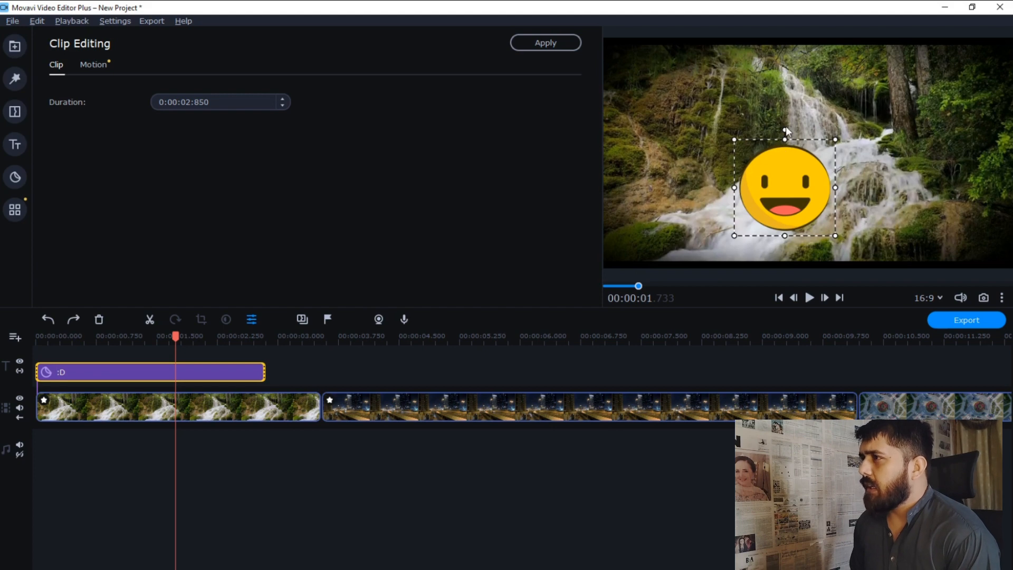
# Try rotating the :D sticker slightly clockwise, undo the rotation, and delete the sticker from the timeline
pyautogui.moveTo(784, 127); pyautogui.dragTo(804, 115)
pyautogui.hotkey('ctrl', 'z')
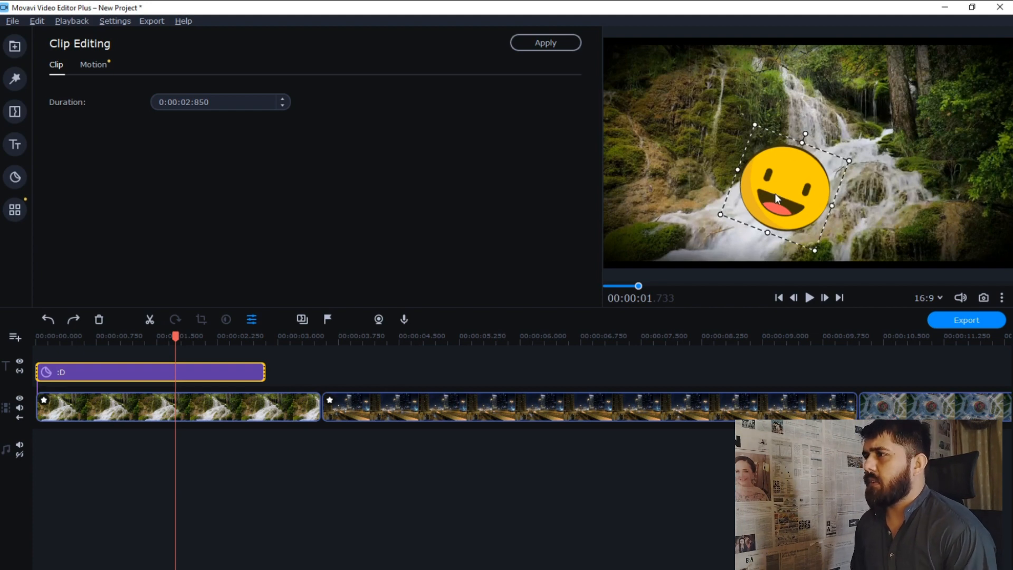
pyautogui.hotkey('ctrl', 'z')
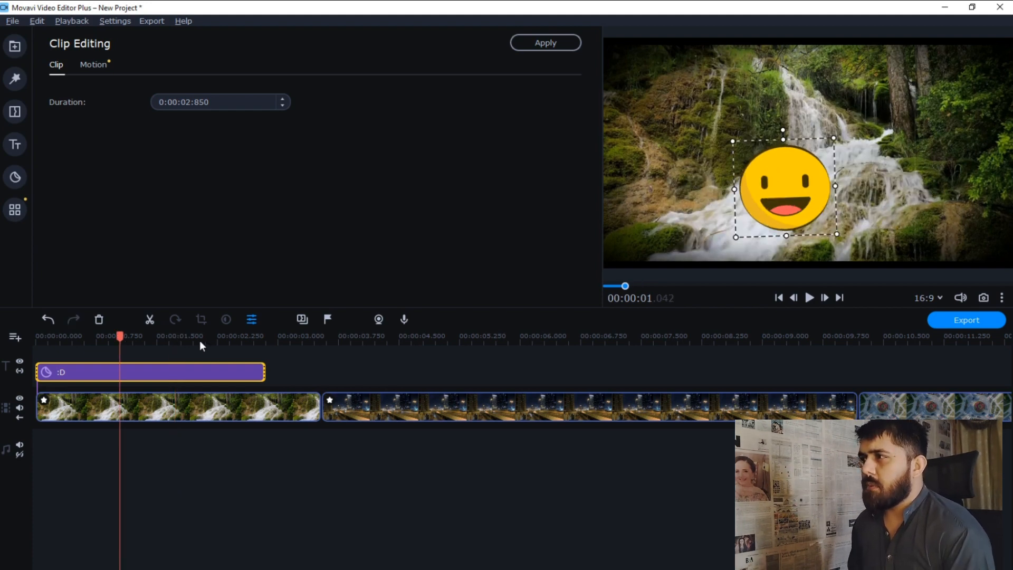
pyautogui.click(203, 366)
pyautogui.press('Delete')
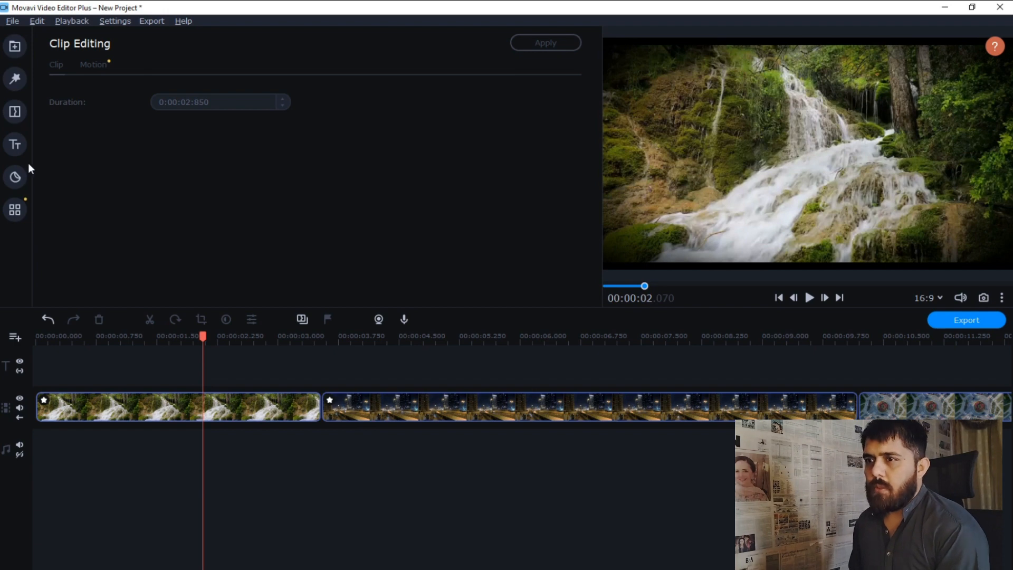
# Browse the Emoji and Objects stickers and add the Thumbs up sticker above the waterfall clip, starting at about 0.47 seconds
pyautogui.click(15, 176)
pyautogui.scroll(-2, 275, 205)
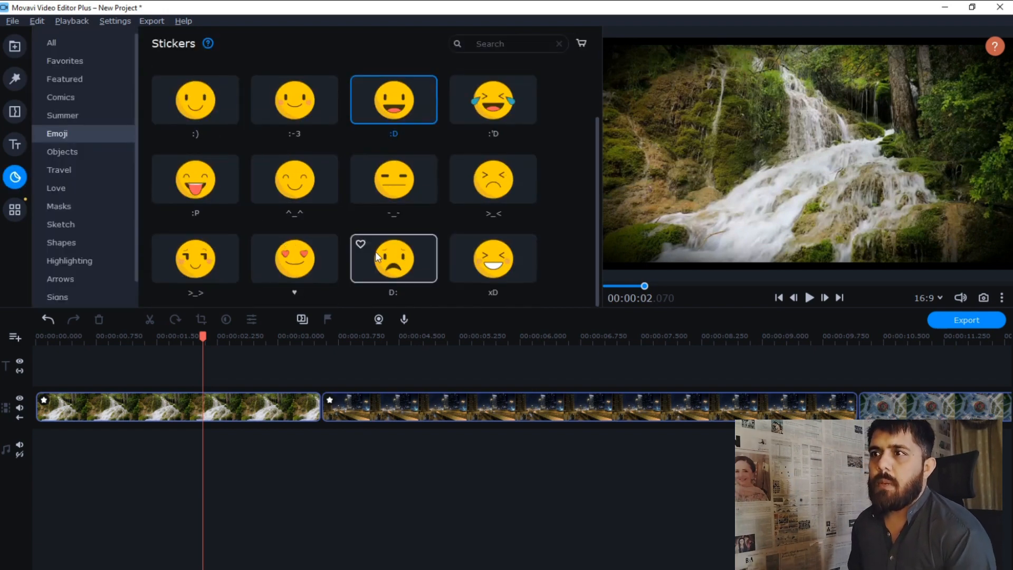
pyautogui.scroll(2, 375, 251)
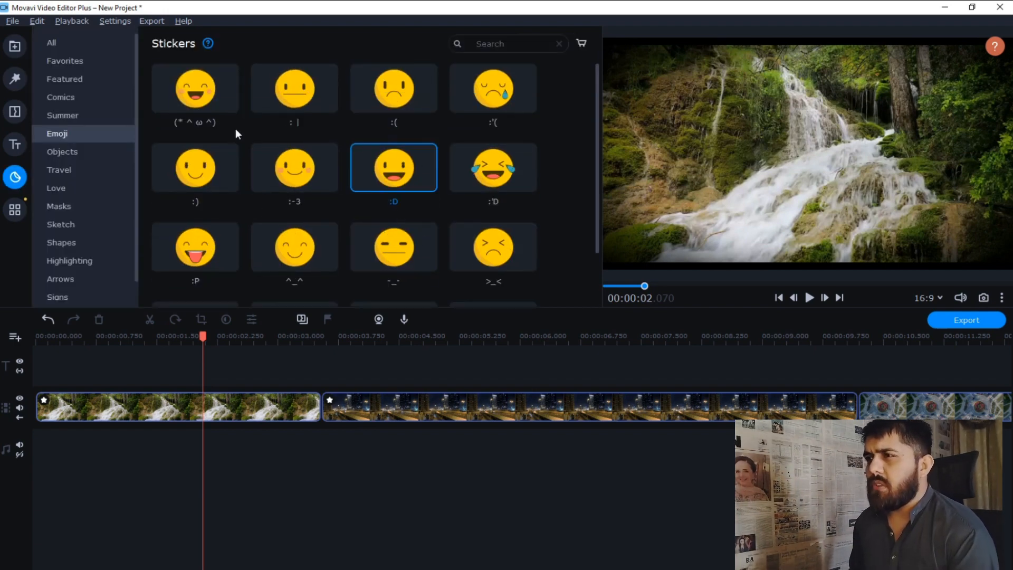
pyautogui.click(70, 153)
pyautogui.scroll(-2, 506, 217)
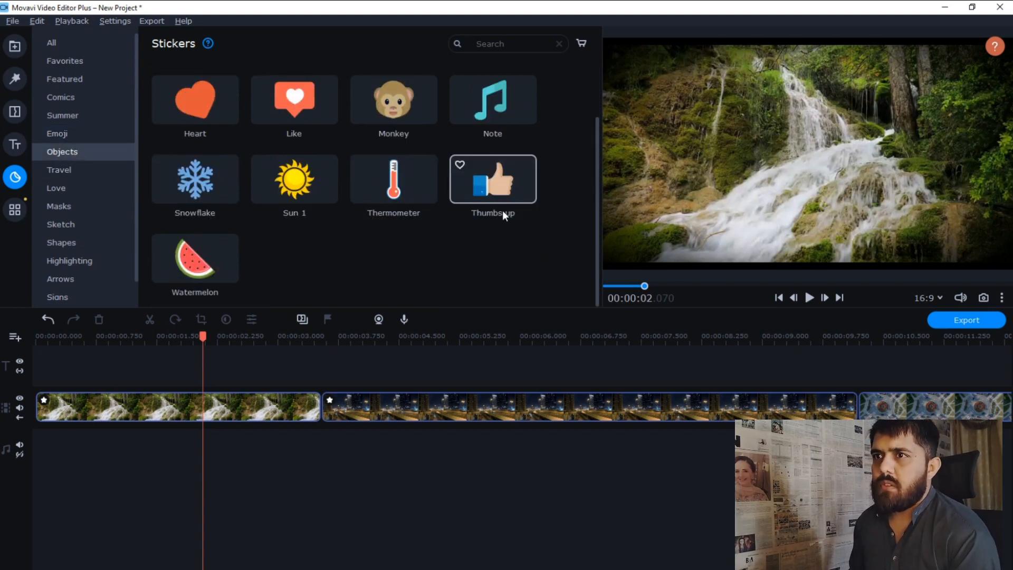
pyautogui.moveTo(487, 191); pyautogui.dragTo(131, 372)
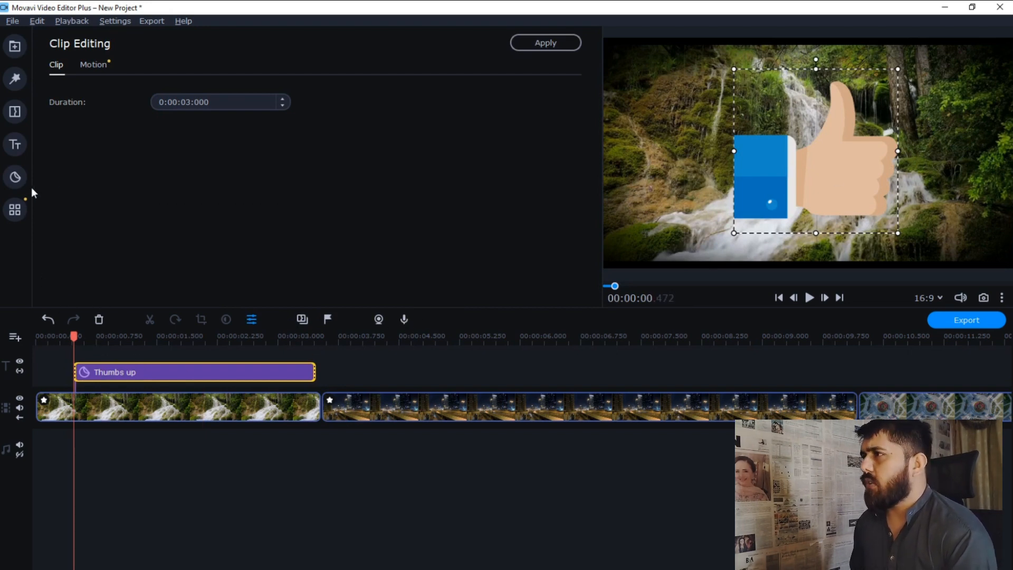
# Shrink the Thumbs up sticker into the lower-left corner of the video frame and play the waterfall clip from near its start
pyautogui.moveTo(735, 69); pyautogui.dragTo(828, 163)
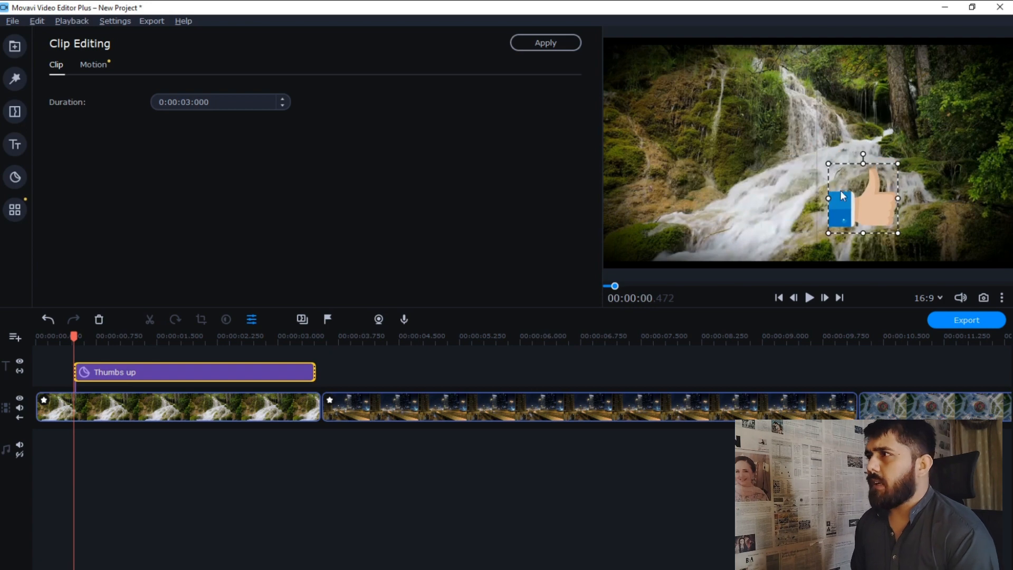
pyautogui.moveTo(887, 213); pyautogui.dragTo(659, 243)
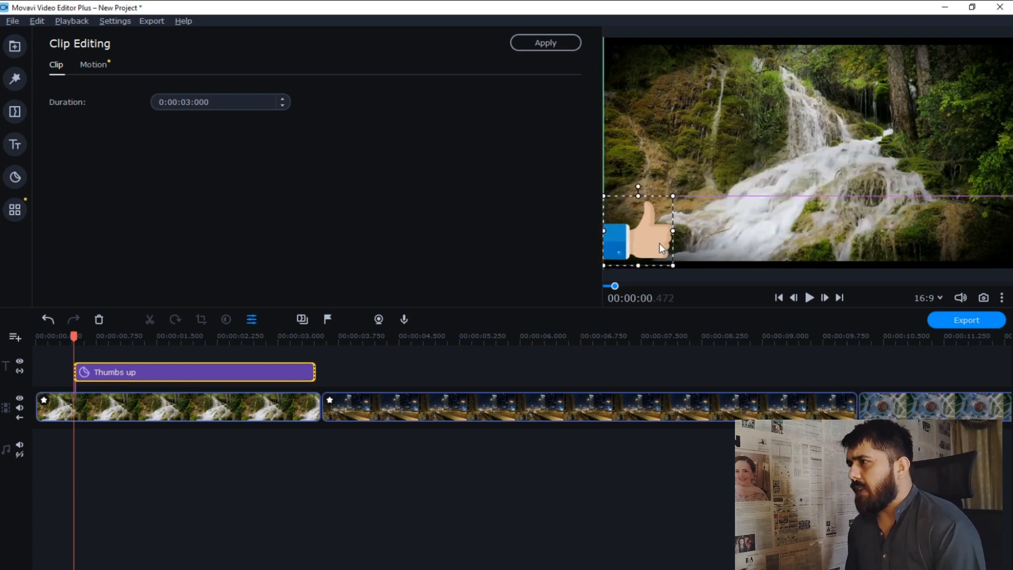
pyautogui.moveTo(671, 196); pyautogui.dragTo(618, 240)
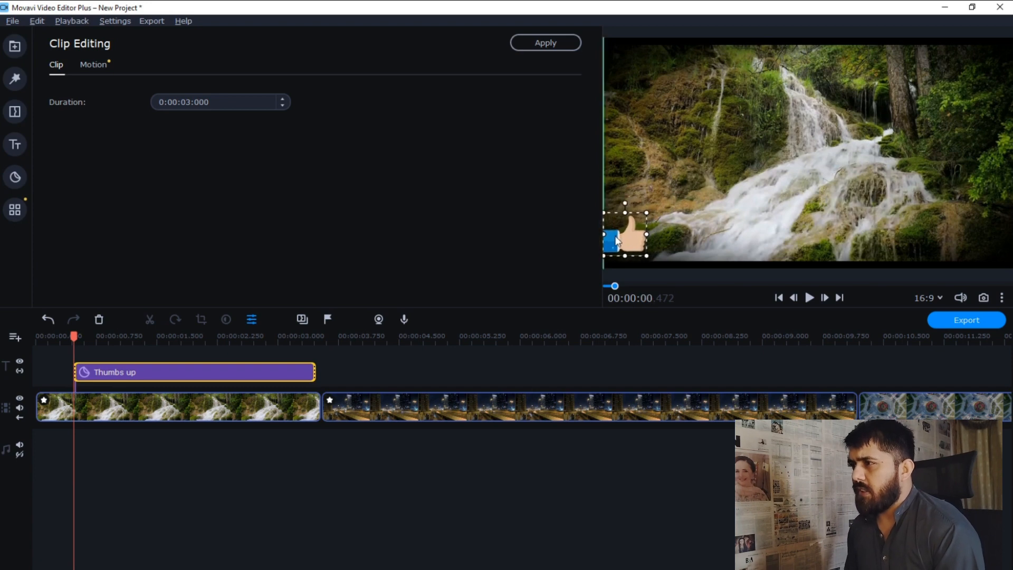
pyautogui.press('space')
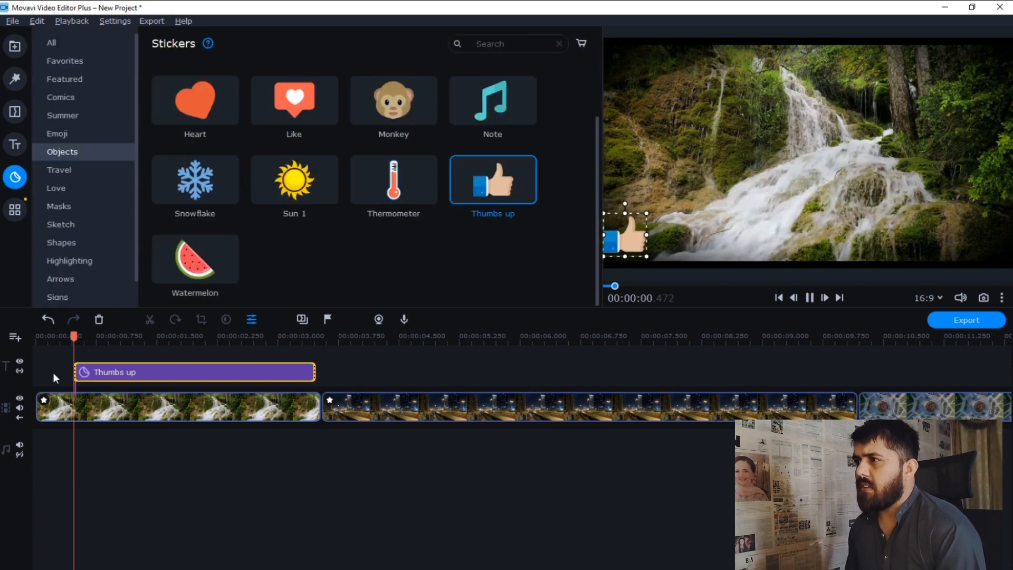
pyautogui.click(50, 336)
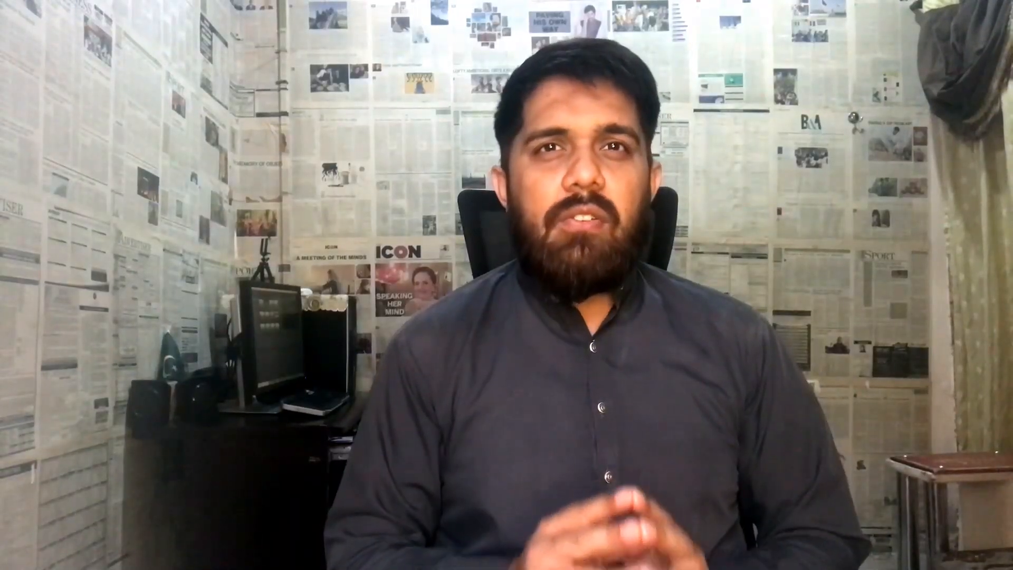